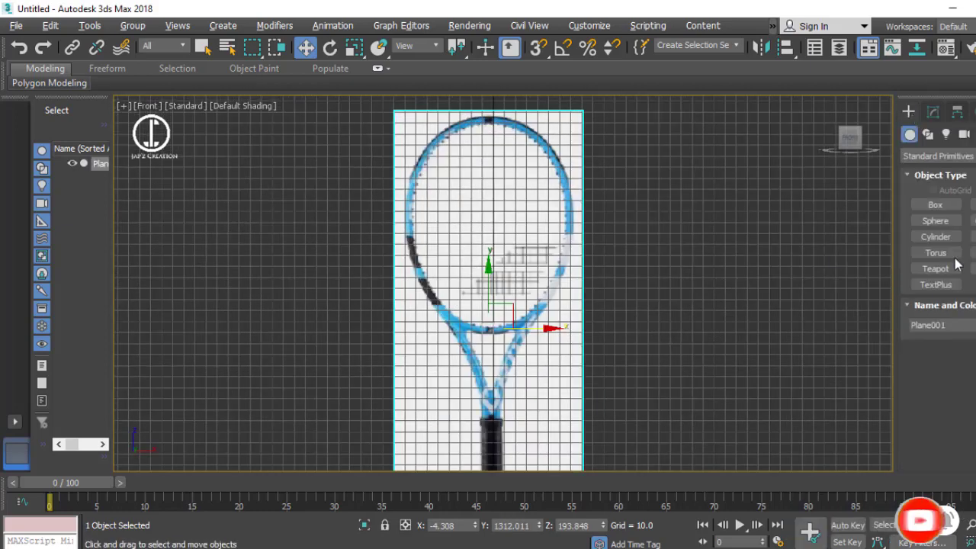
Step: Draw a tube ring and center it over the racket head in the reference image
drag(418, 130, 453, 218)
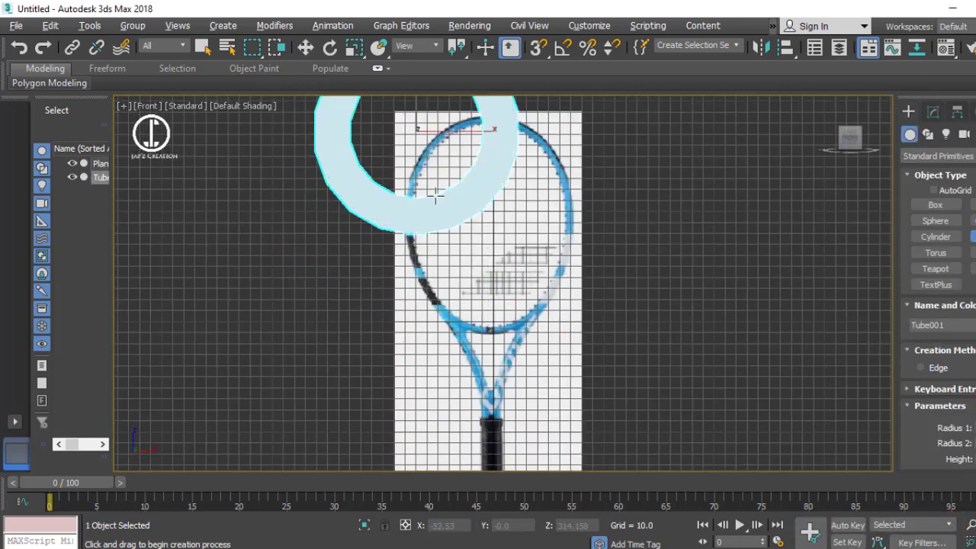
key(w)
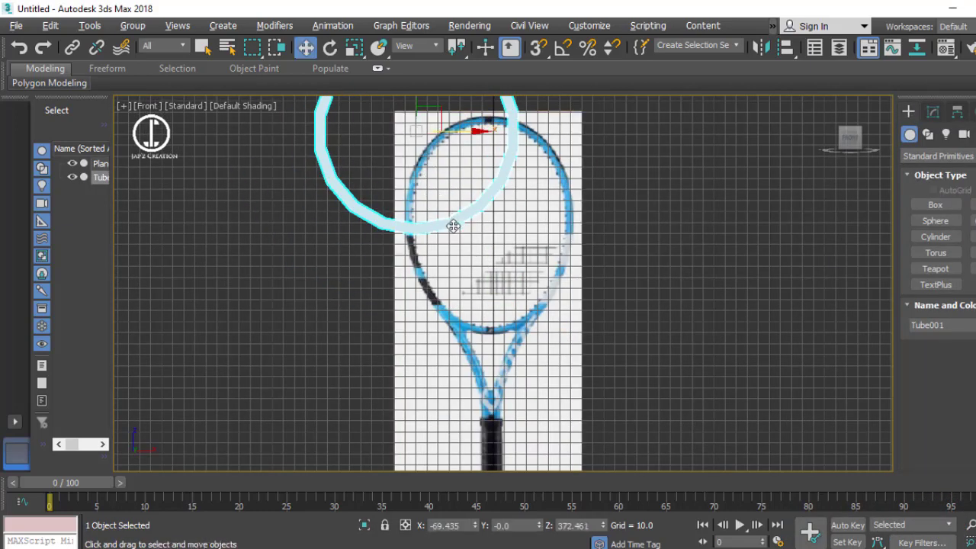
drag(420, 125, 489, 212)
click(932, 111)
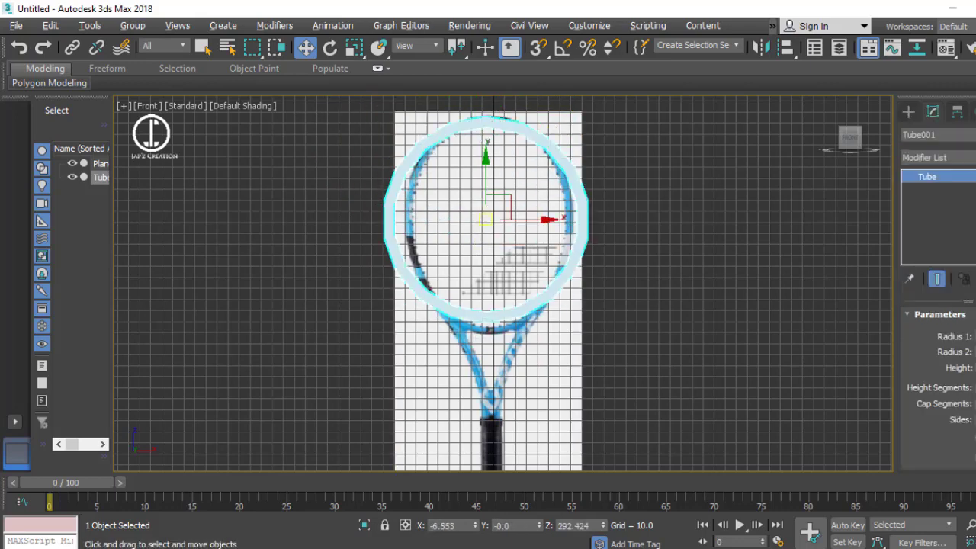
Step: Scale the tube non-uniformly into an oval matching the racket frame, with Edged Faces shown
key(r)
drag(526, 218, 505, 219)
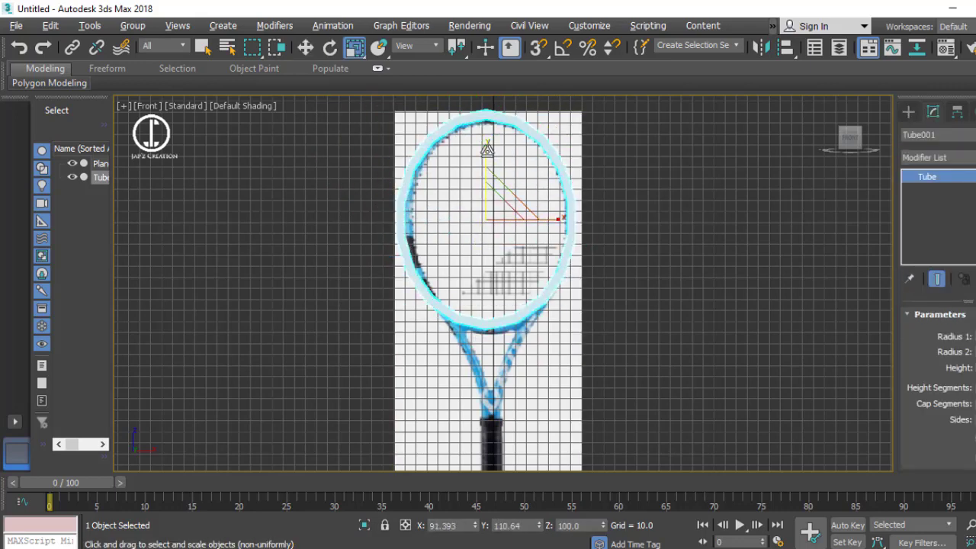
key(w)
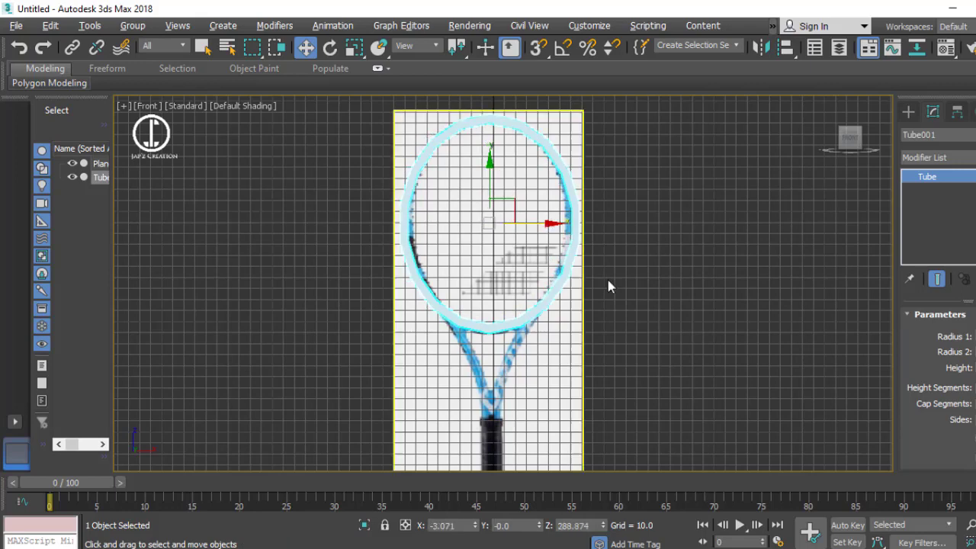
key(r)
key(F4)
scroll(657, 184, up, 2)
drag(657, 185, 716, 232)
key(w)
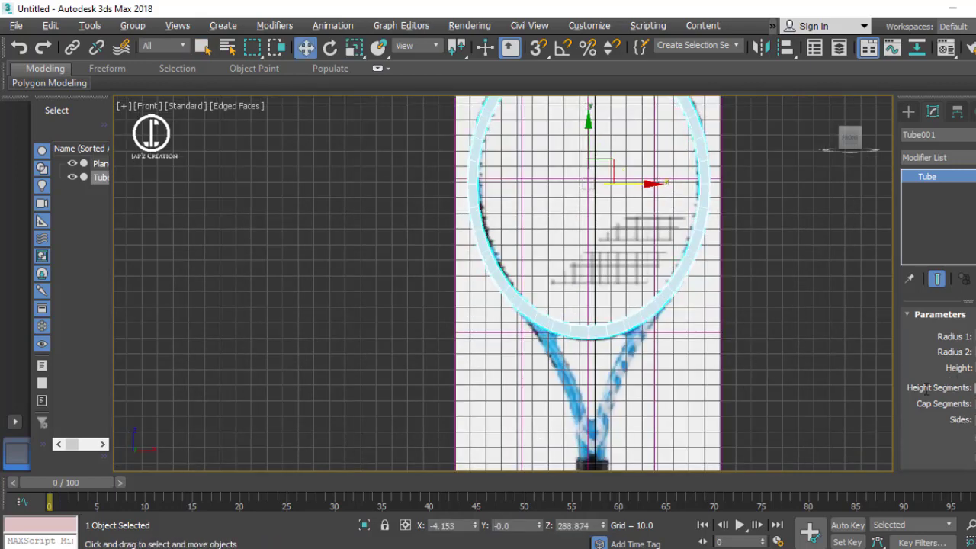
scroll(610, 297, up, 3)
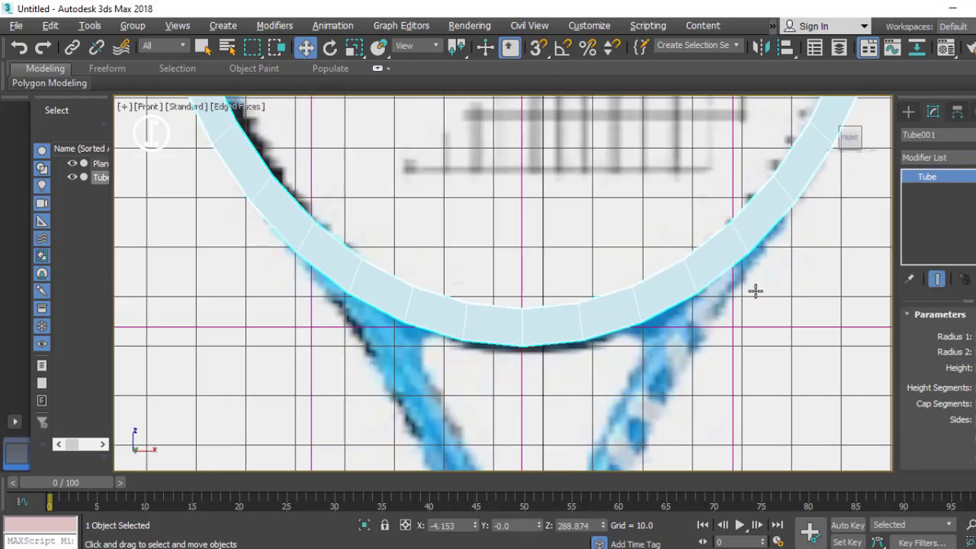
scroll(610, 297, up, 2)
Step: Convert the tube to Editable Poly and select three polygons at the ring's lower right
right_click(949, 178)
click(945, 336)
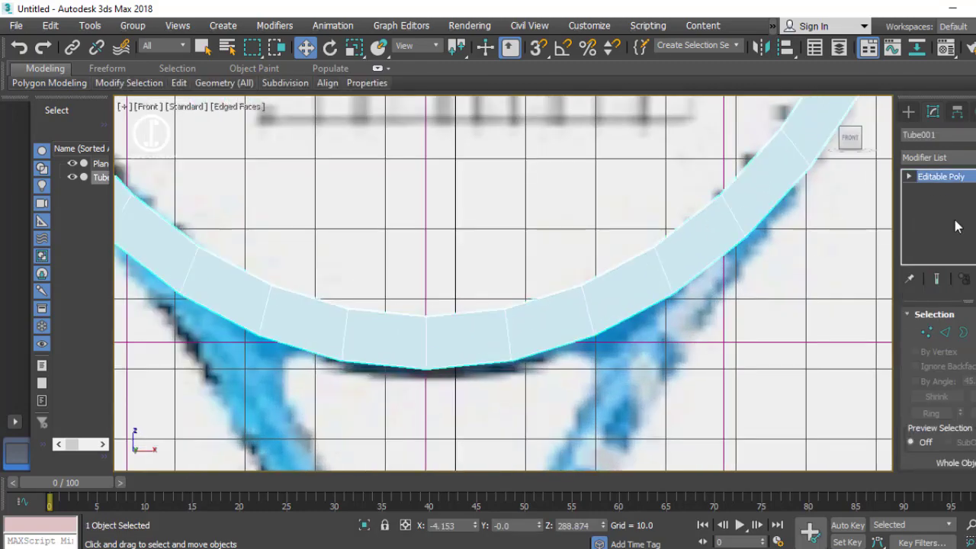
key(4)
click(706, 293)
key(r)
key(p)
ctrl+click(591, 350)
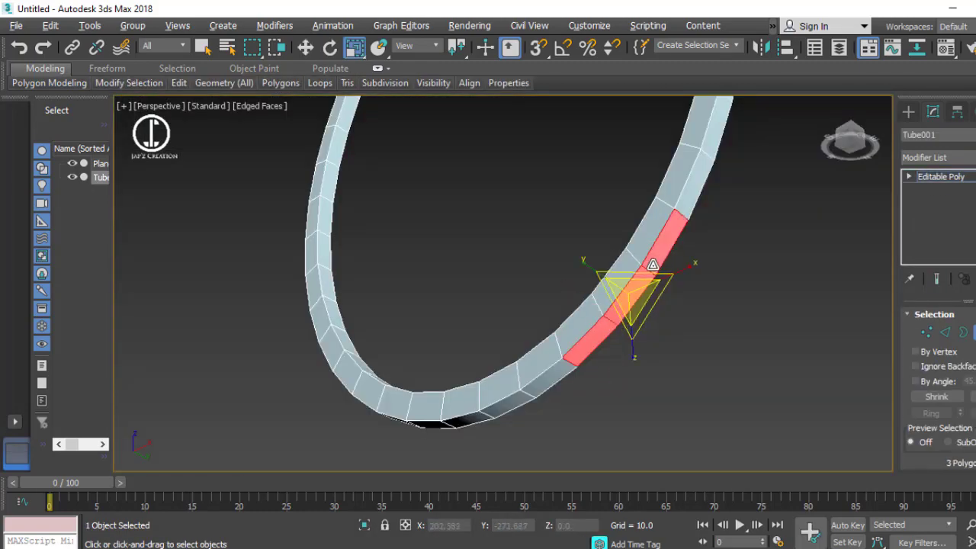
key(f)
key(w)
scroll(718, 230, down, 2)
Step: Extrude the selected faces, then tilt and slide them onto the throat
right_click(702, 190)
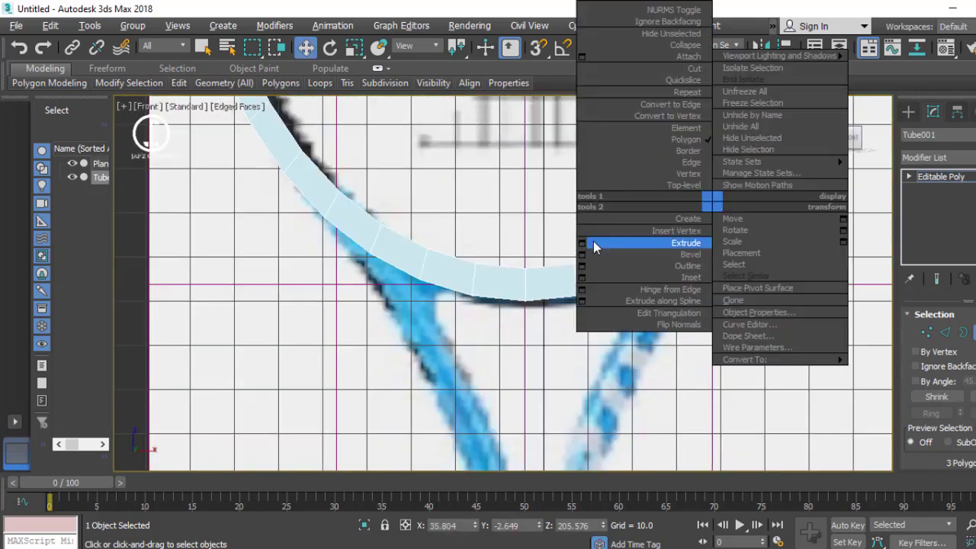
click(610, 243)
right_click(686, 245)
click(642, 175)
key(shift+e)
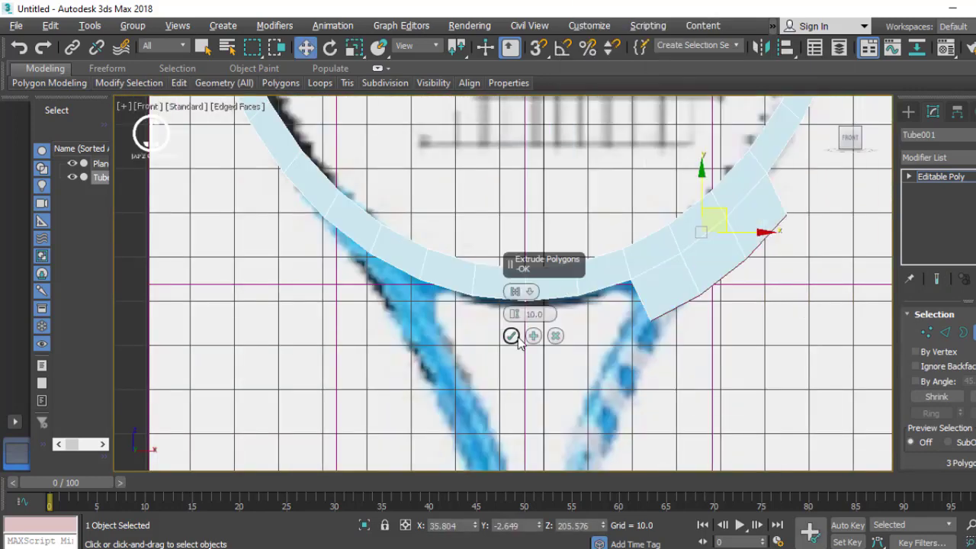
click(518, 335)
key(e)
drag(755, 294, 736, 301)
key(w)
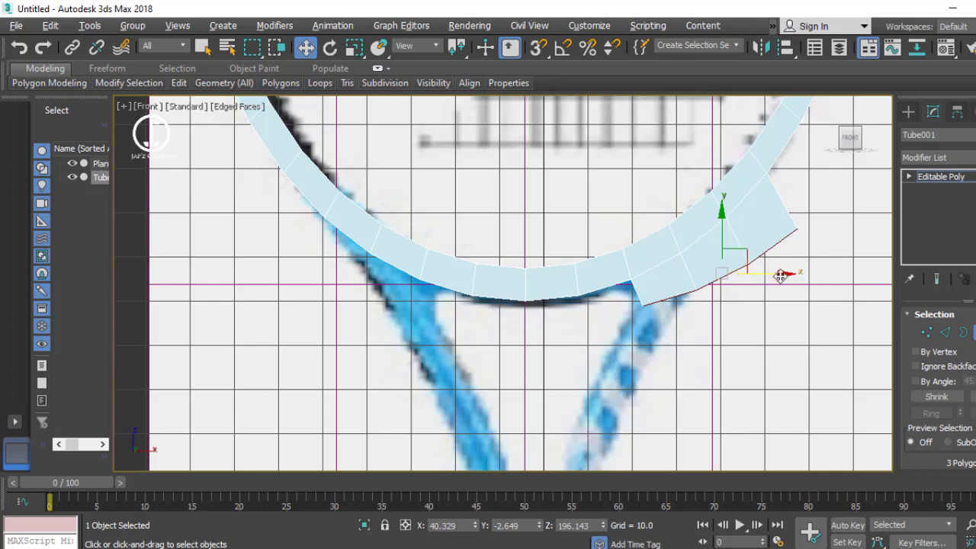
drag(780, 276, 695, 285)
key(r)
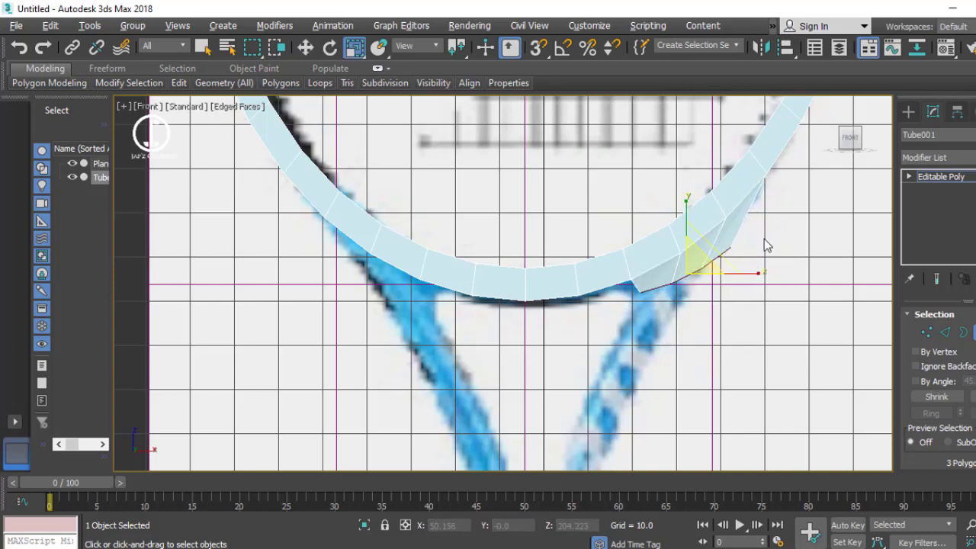
key(e)
key(w)
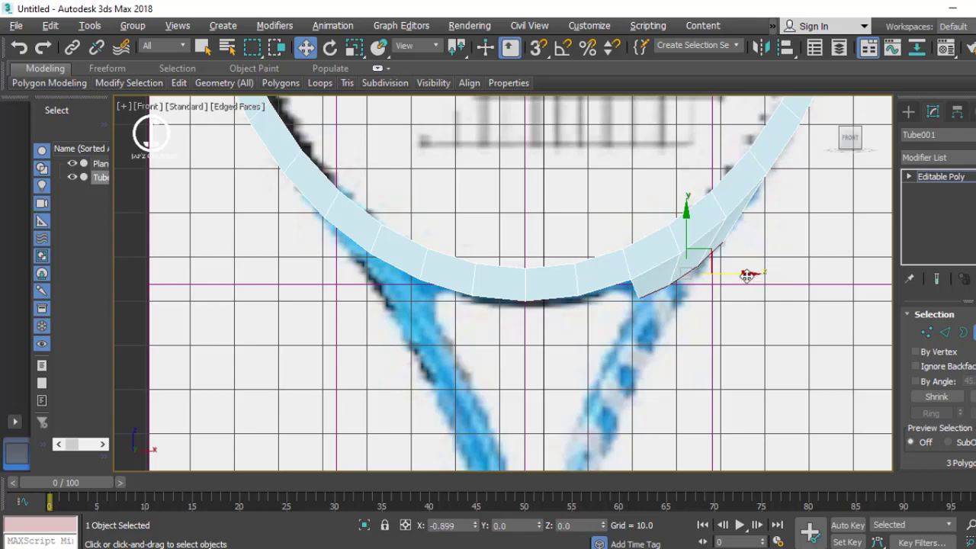
Step: Extrude the faces further down the throat and narrow the new section's end
right_click(669, 296)
click(536, 324)
click(518, 314)
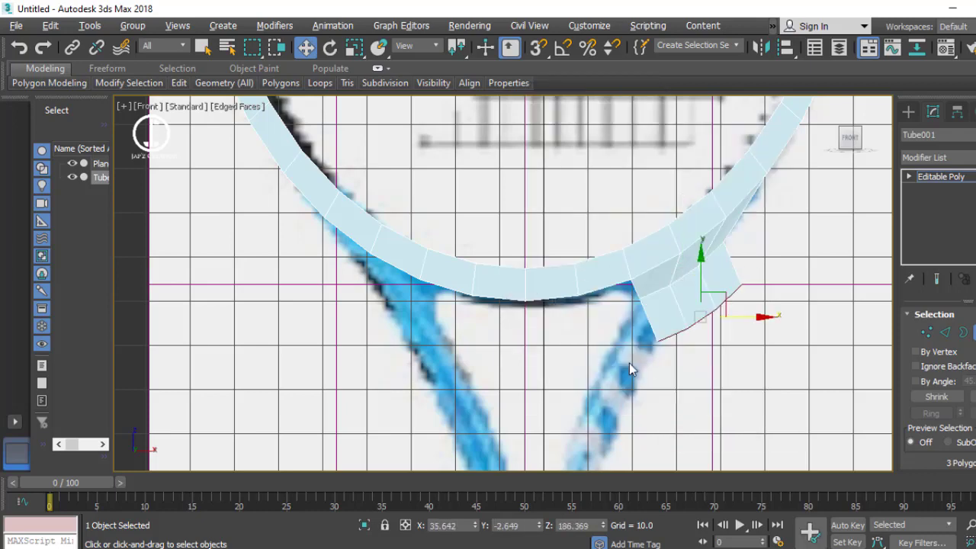
key(e)
key(r)
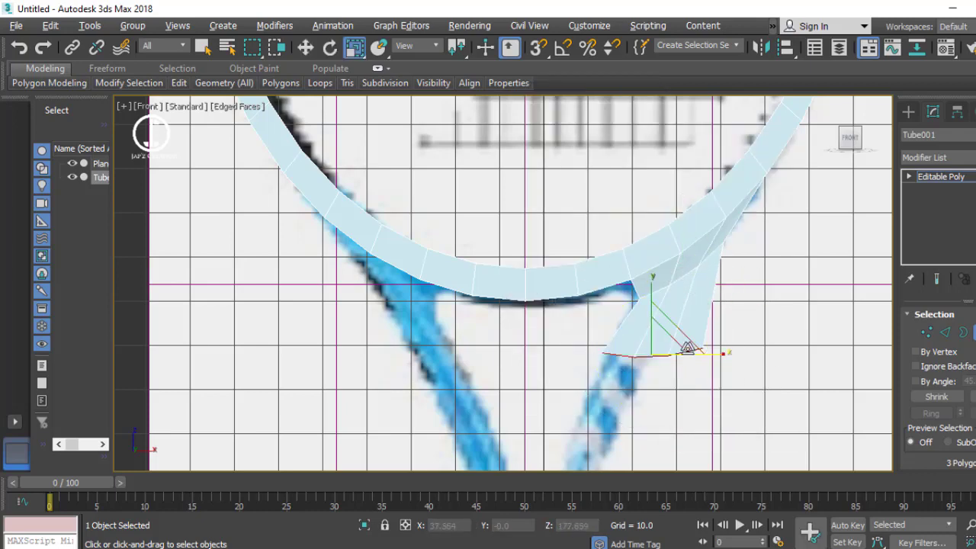
drag(707, 353, 690, 354)
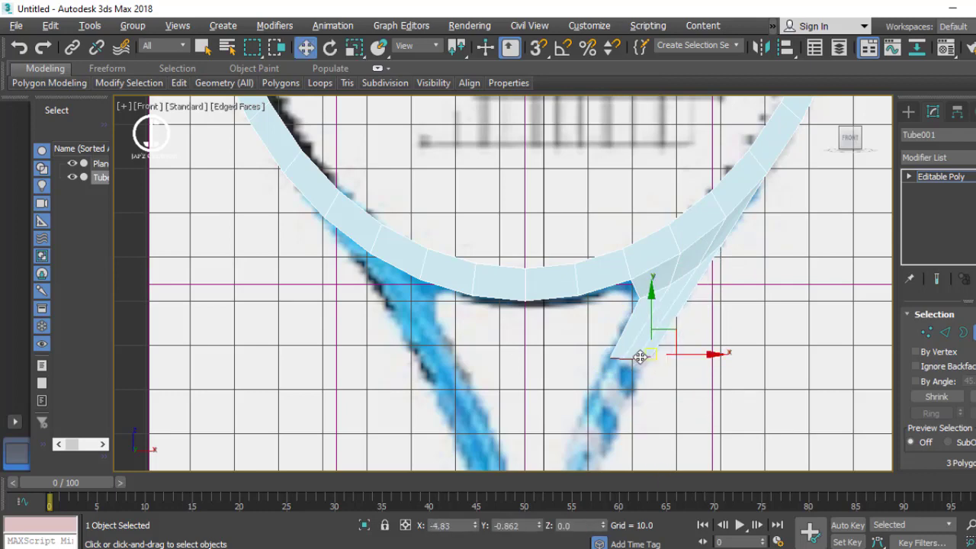
Step: Extrude a third section and pull the arm's end down toward the grip
right_click(715, 319)
click(549, 340)
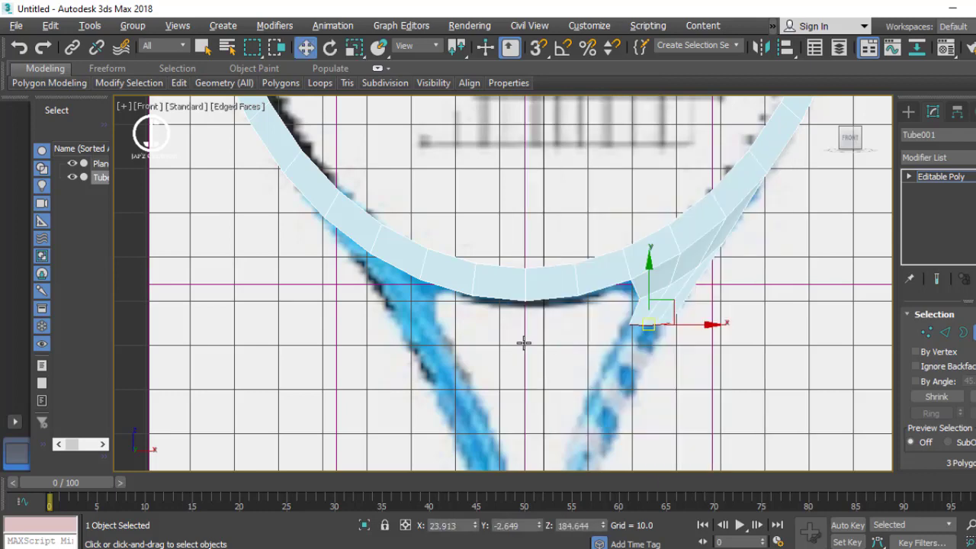
drag(523, 342, 619, 375)
scroll(687, 379, down, 3)
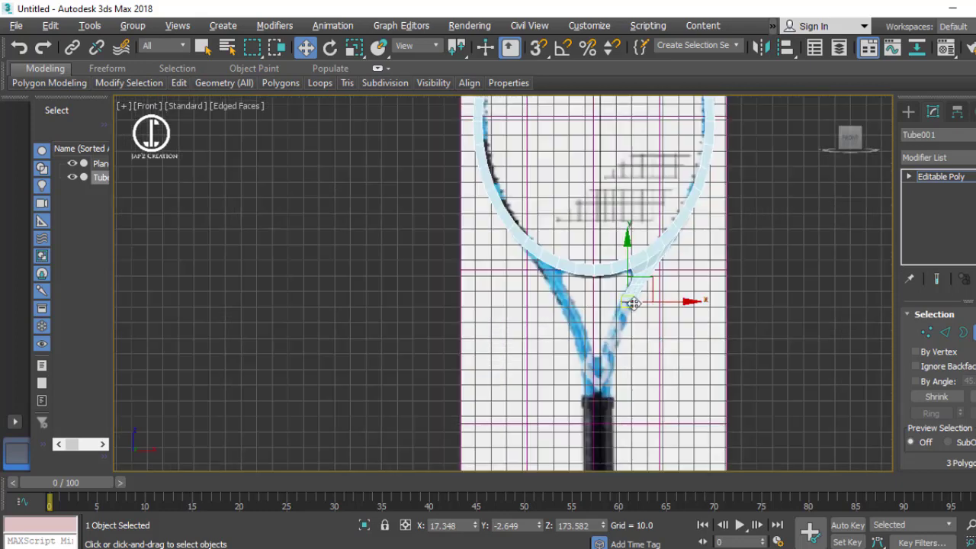
scroll(629, 298, up, 3)
mouse_move(609, 305)
mouse_down()
mouse_move(684, 419)
mouse_move(640, 419)
mouse_up()
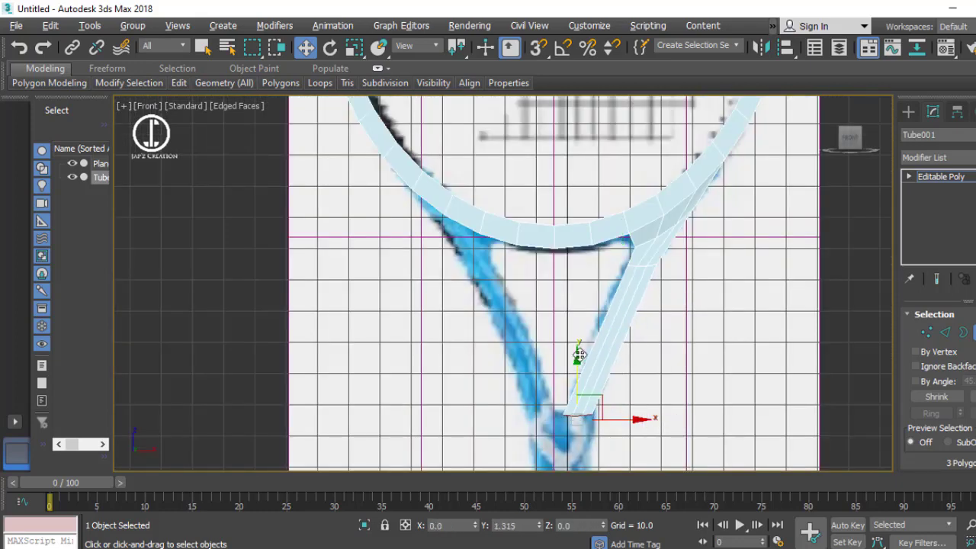
Step: Insert a Swift Loop edge loop across the throat arm
key(r)
click(946, 334)
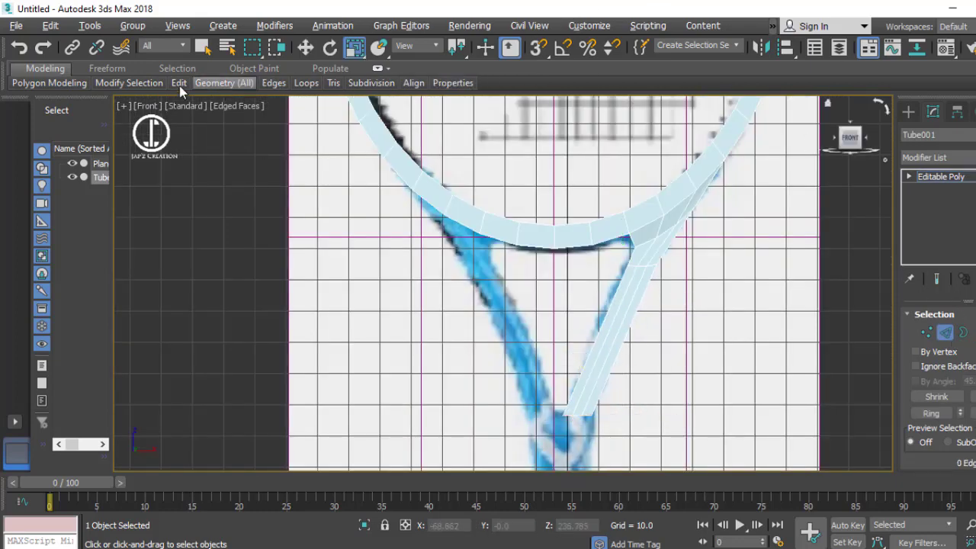
click(224, 82)
click(301, 124)
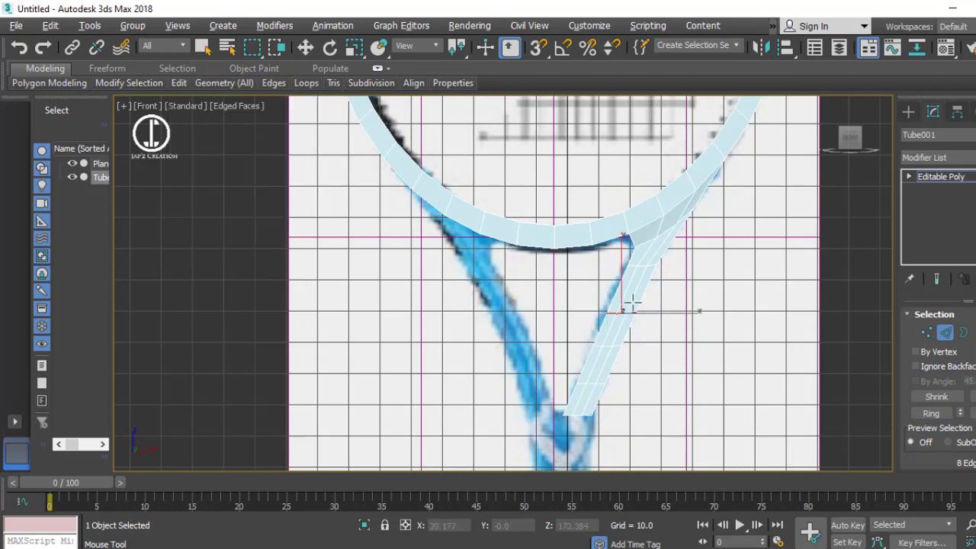
click(639, 314)
Step: Adjust the arm's vertices to follow the throat outline and meet the ring
click(926, 333)
scroll(647, 389, up, 3)
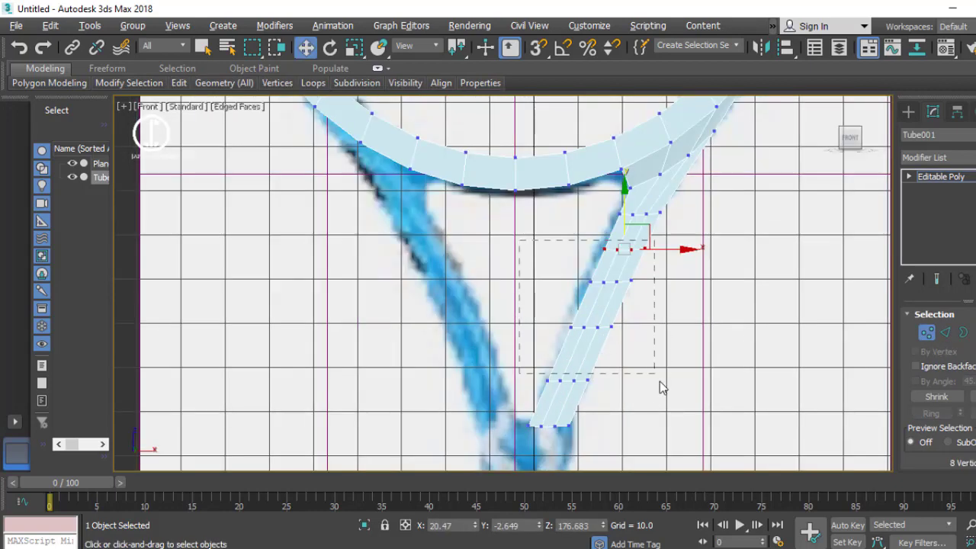
drag(664, 320, 659, 320)
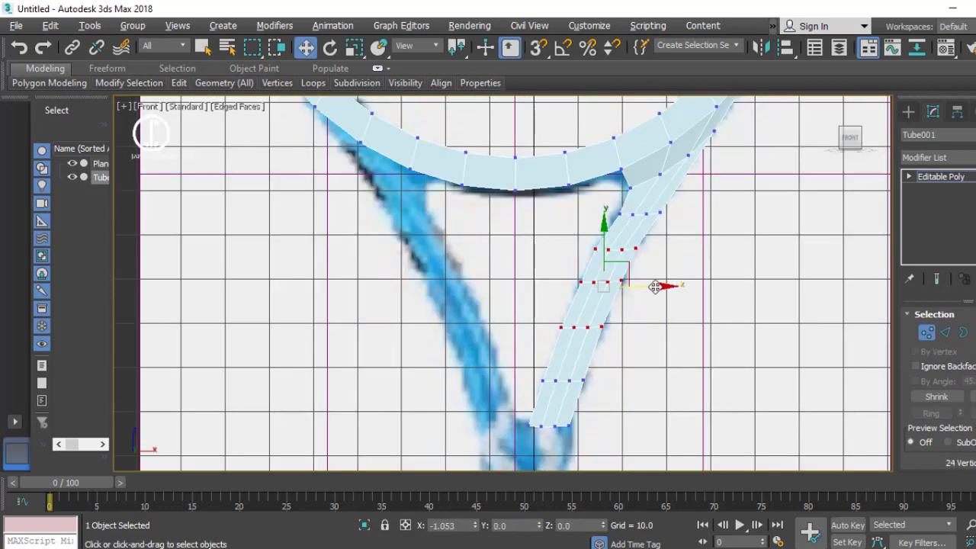
drag(654, 287, 656, 286)
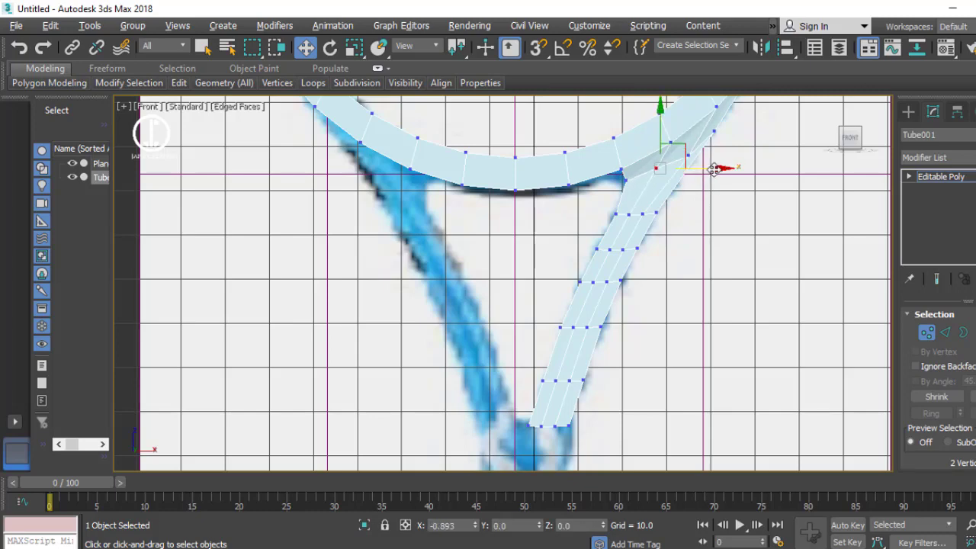
drag(683, 153, 750, 157)
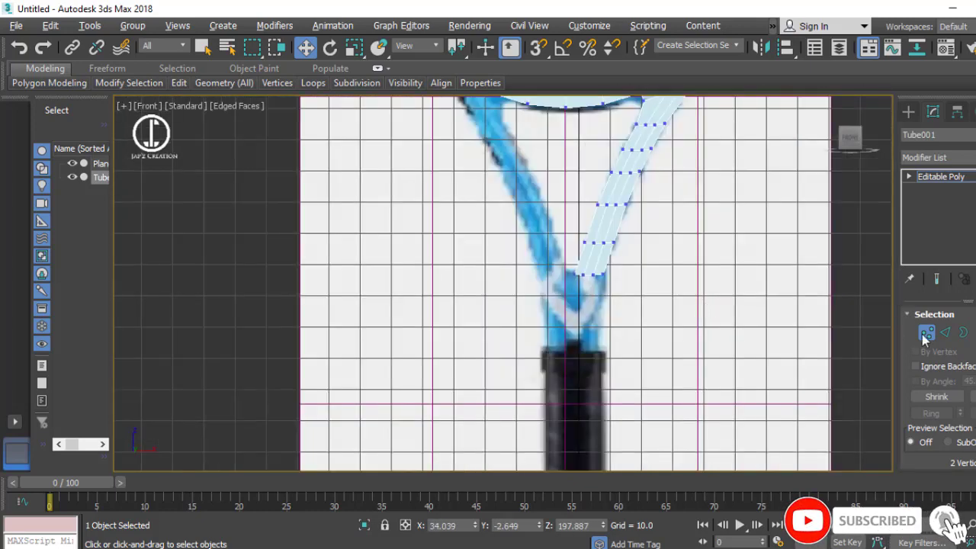
Step: Extrude the arm's end polygons down to the top of the handle
right_click(571, 260)
click(525, 305)
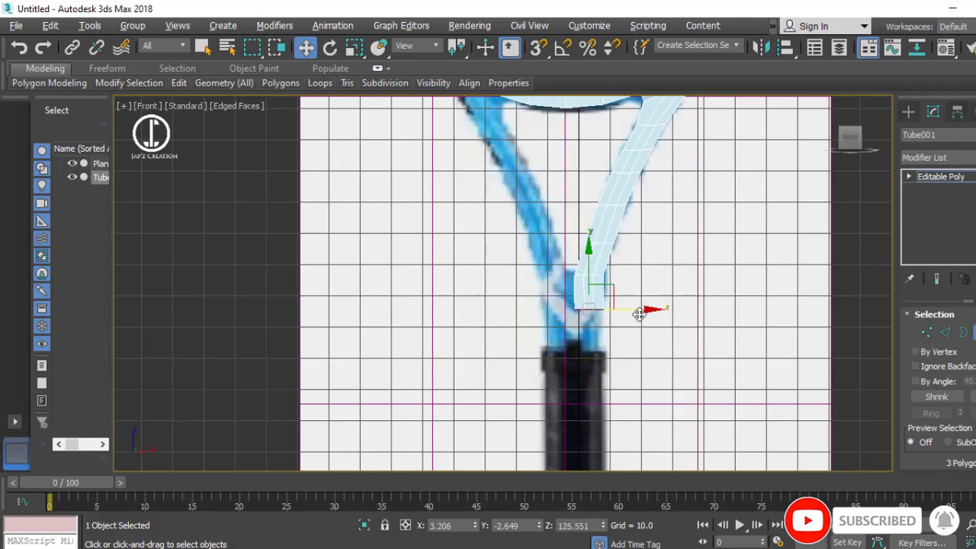
key(r)
right_click(584, 285)
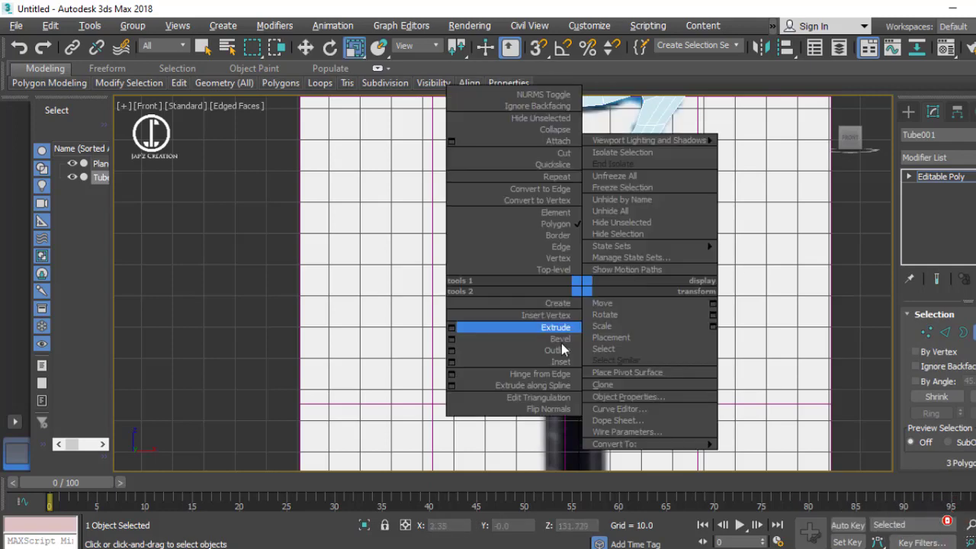
click(561, 343)
click(568, 338)
key(w)
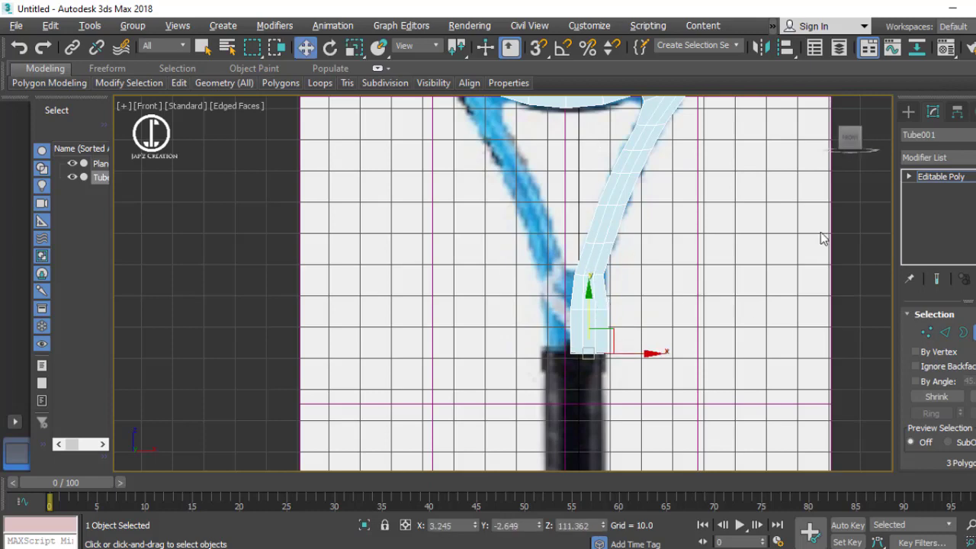
scroll(577, 254, down, 5)
Step: Make a mirrored copy of the tube and attach it into the racket frame
click(645, 191)
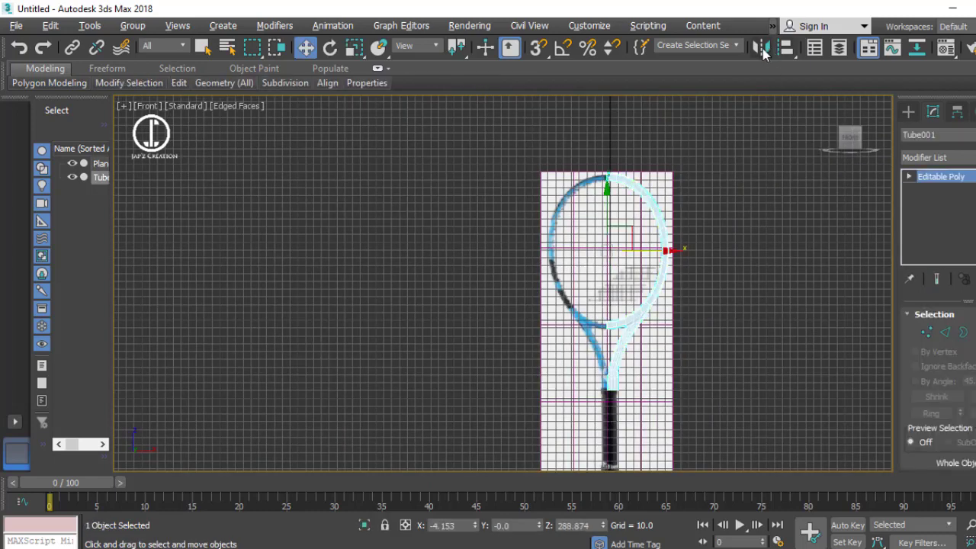
click(760, 46)
click(488, 318)
click(478, 403)
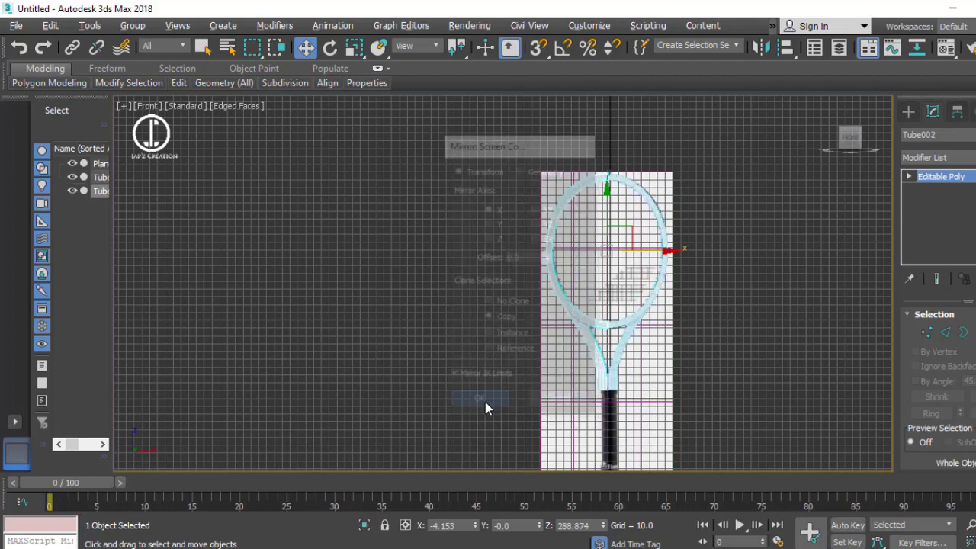
key(alt+w)
key(alt+w)
scroll(938, 382, down, 5)
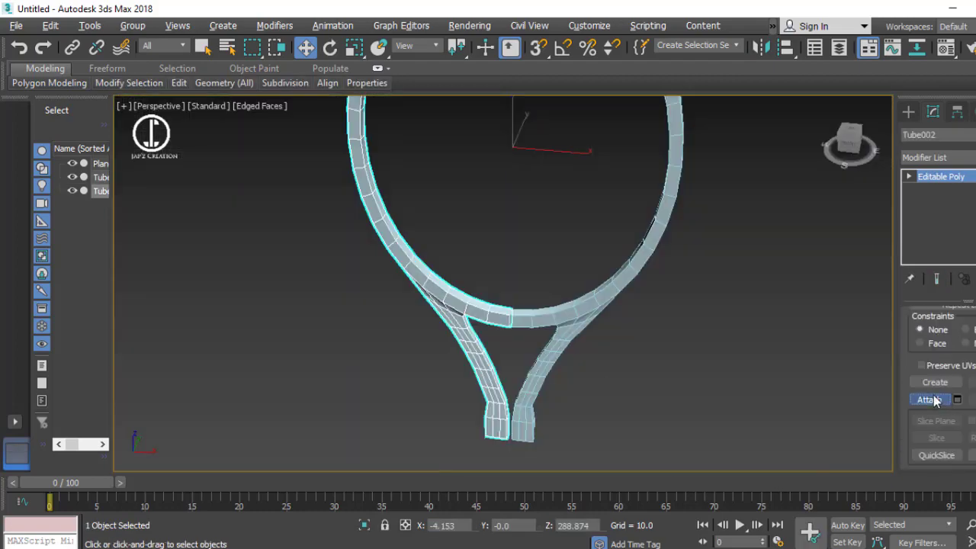
click(557, 366)
Step: Weld the overlapping seam vertices with the weld threshold raised to about 7
key(f)
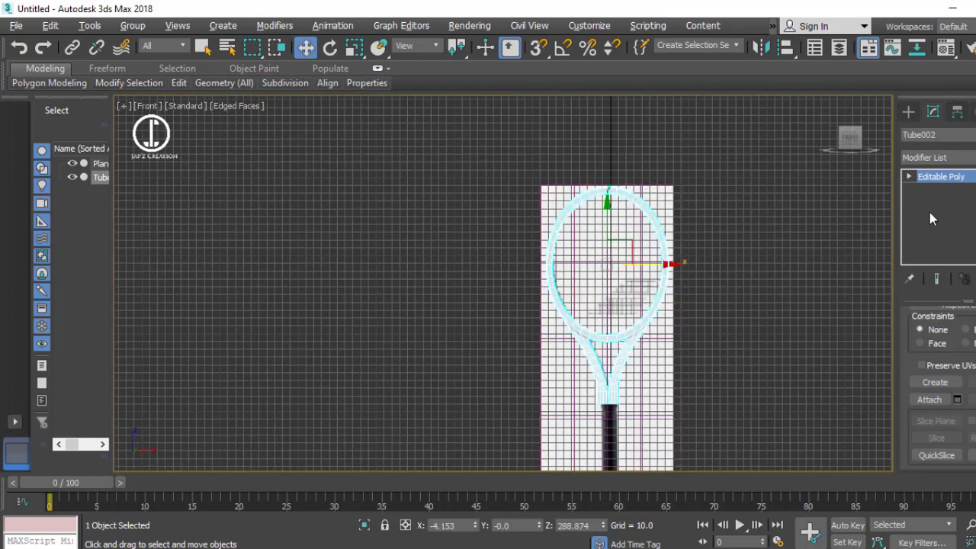
key(1)
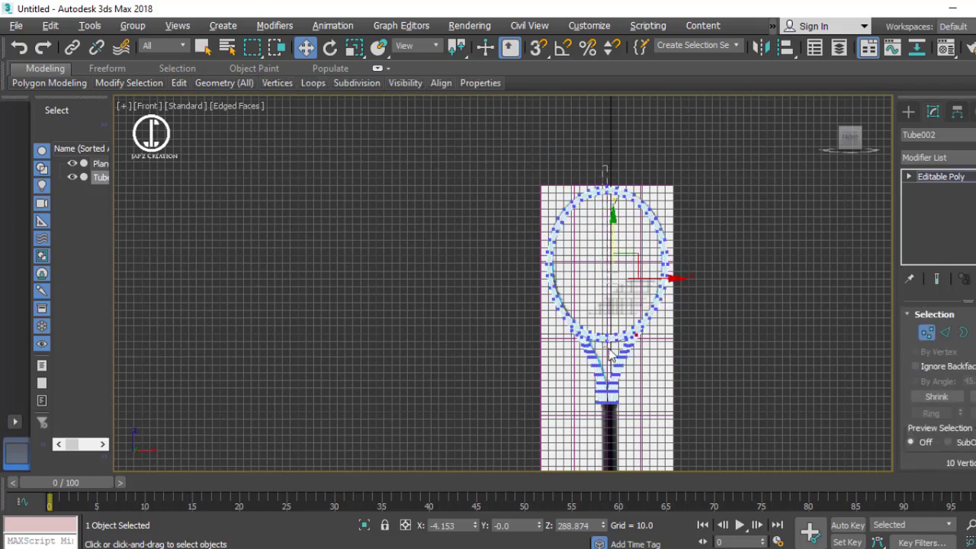
key(p)
scroll(610, 305, up, 3)
scroll(610, 305, up, 2)
right_click(633, 202)
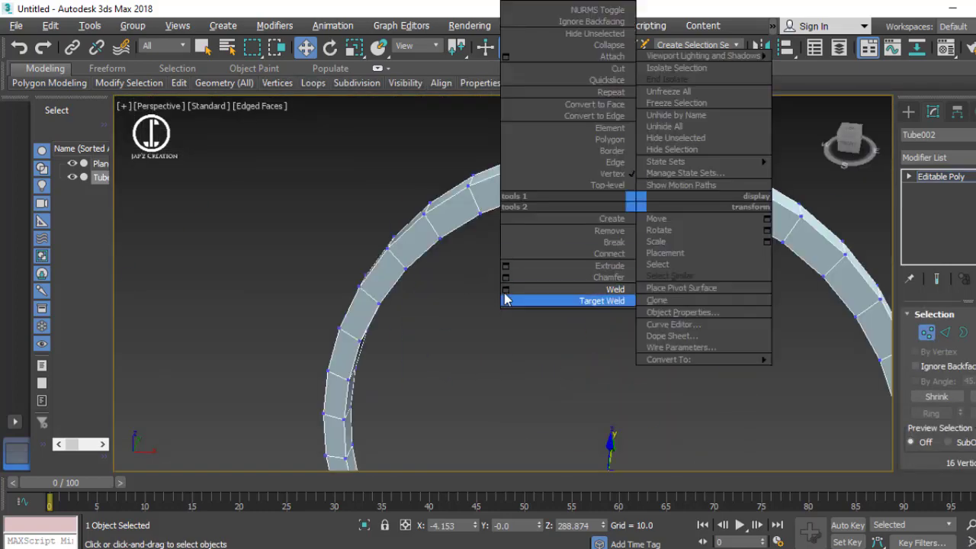
click(507, 283)
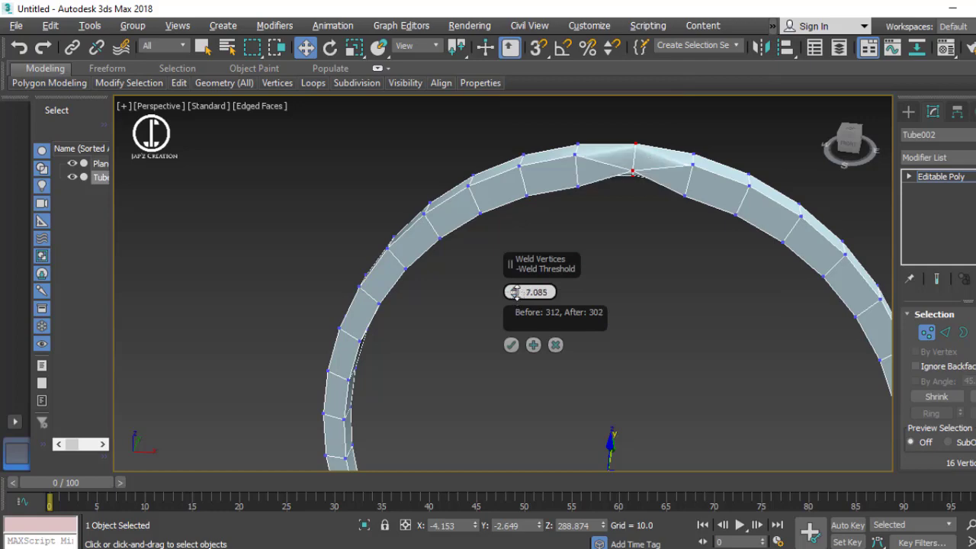
drag(518, 319, 515, 297)
click(511, 345)
Step: Apply a TurboSmooth modifier to the whole racket frame
scroll(604, 287, down, 5)
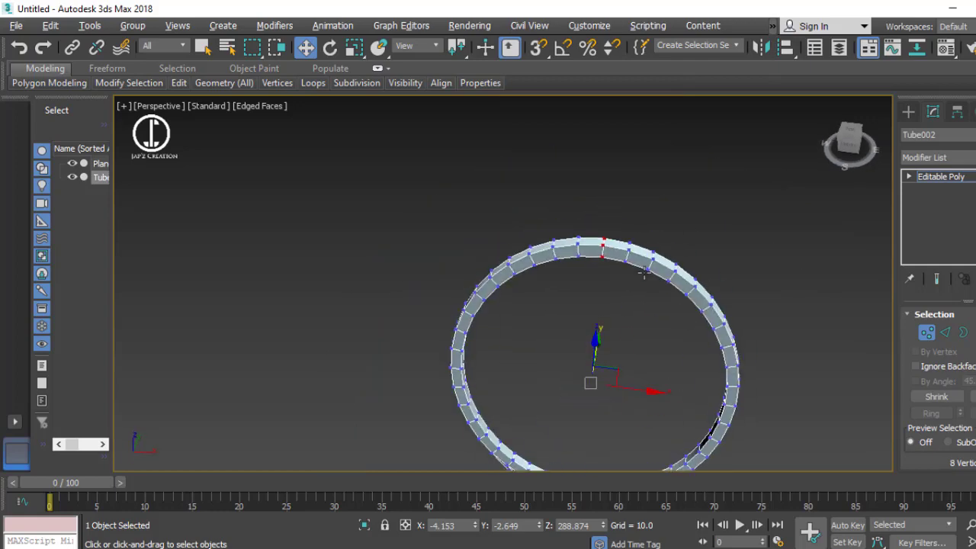
key(1)
click(945, 157)
scroll(945, 229, down, 10)
click(942, 291)
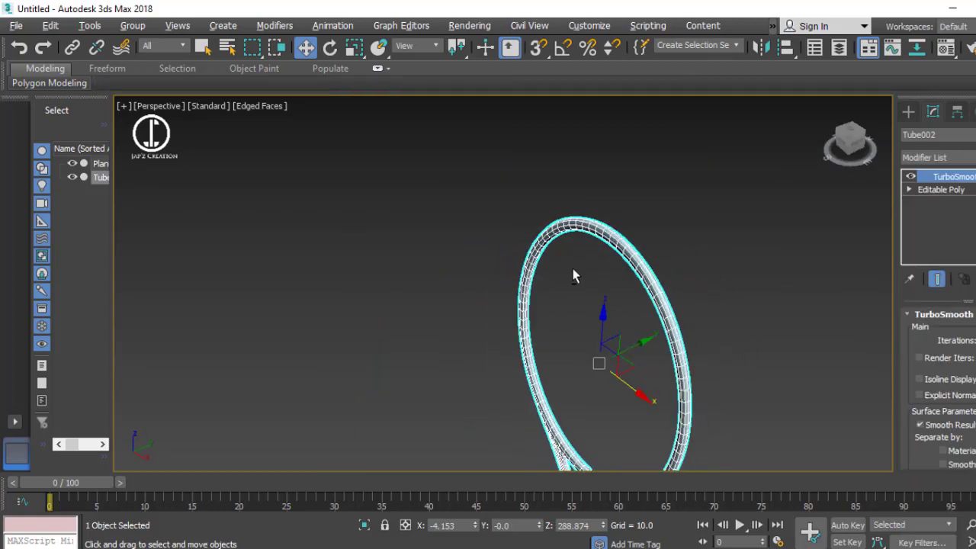
mouse_move(573, 268)
alt+middle_down()
mouse_move(656, 282)
mouse_move(638, 272)
mouse_move(602, 289)
alt+middle_up()
scroll(669, 282, up, 4)
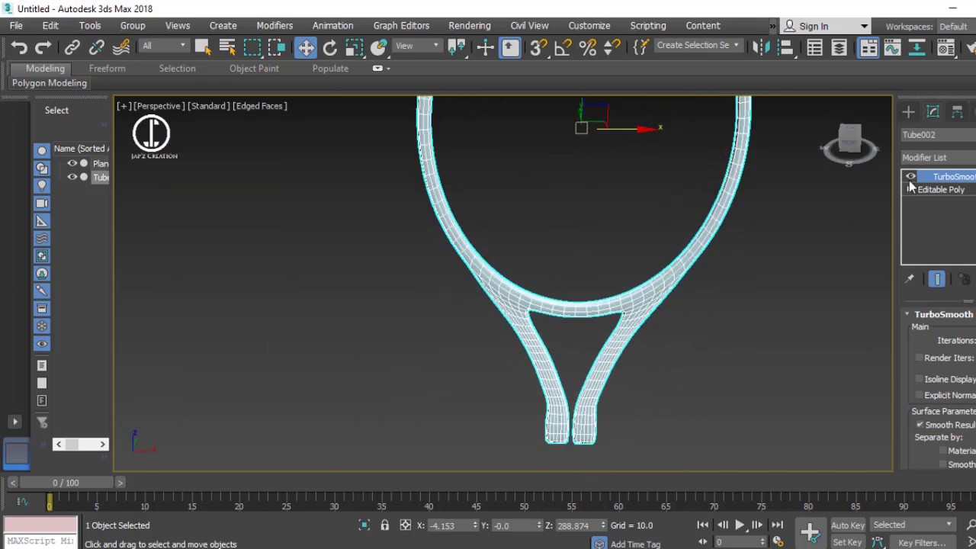
Step: Hide TurboSmooth and delete the inner polygons of both throat prongs
click(910, 176)
scroll(577, 305, up, 4)
scroll(577, 305, up, 2)
key(4)
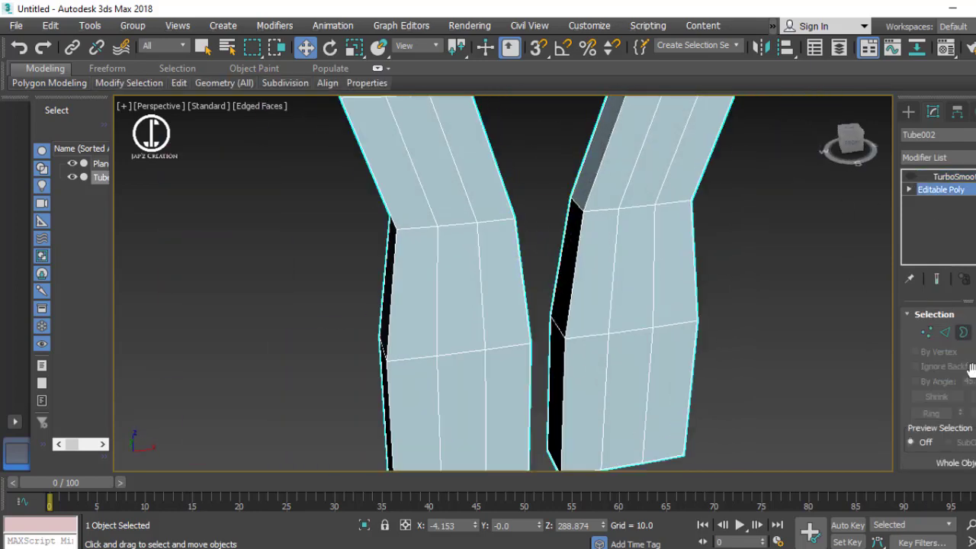
click(562, 301)
key(Delete)
alt+middle_drag(608, 285, 538, 324)
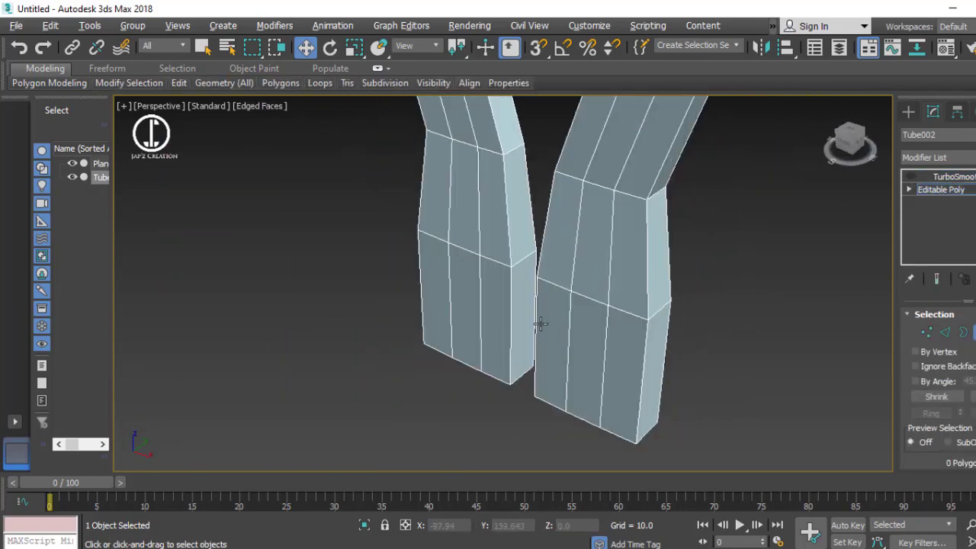
click(526, 301)
key(Delete)
Step: Select the vertices along the gap between the two prongs
key(1)
key(alt+w)
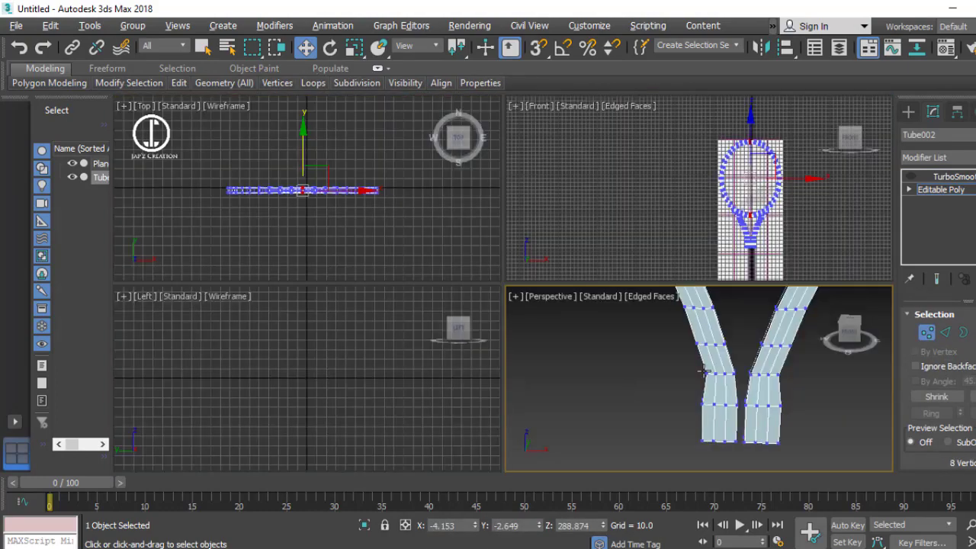
key(alt+w)
scroll(610, 404, up, 5)
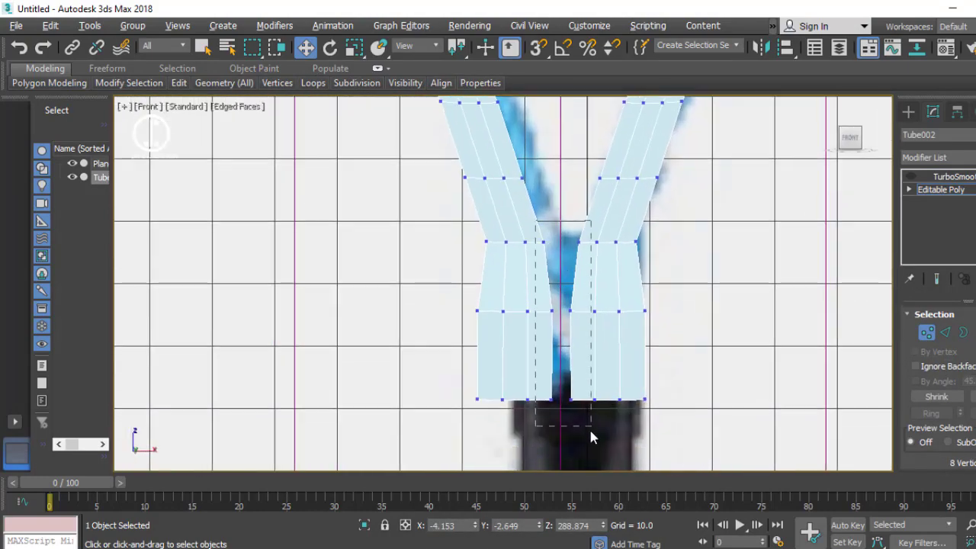
drag(591, 436, 591, 436)
key(r)
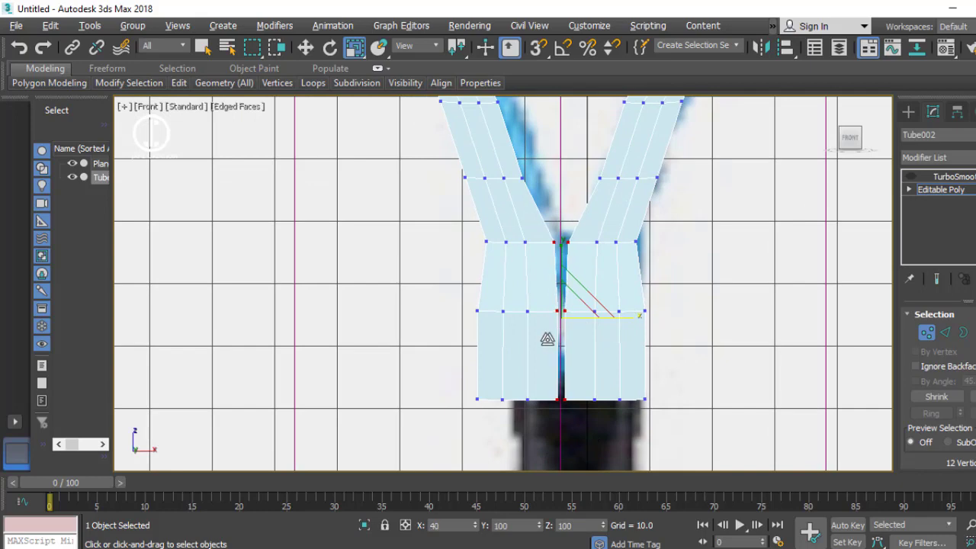
key(p)
scroll(653, 381, up, 4)
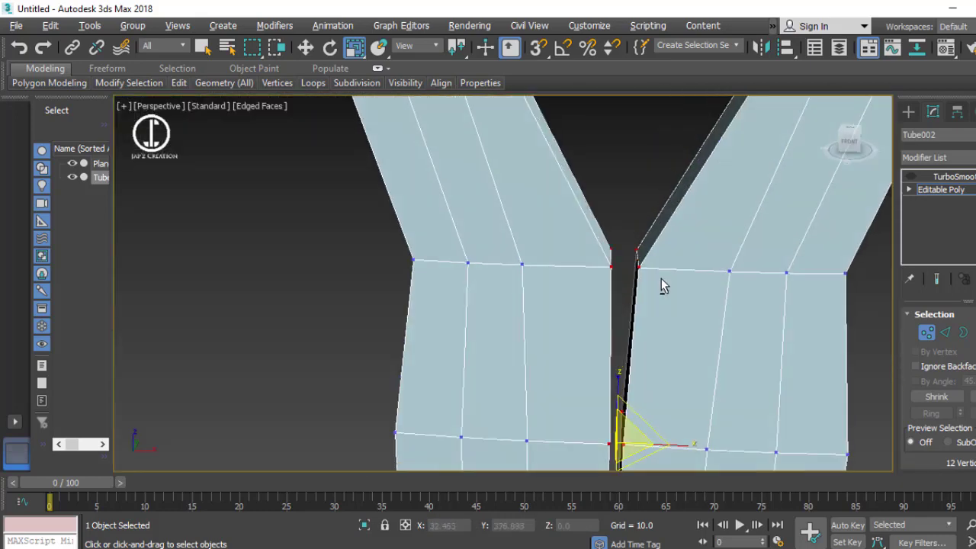
scroll(661, 278, up, 1)
Step: Weld the vertex pairs across the gap, starting with the upper two
drag(690, 244, 610, 289)
right_click(610, 273)
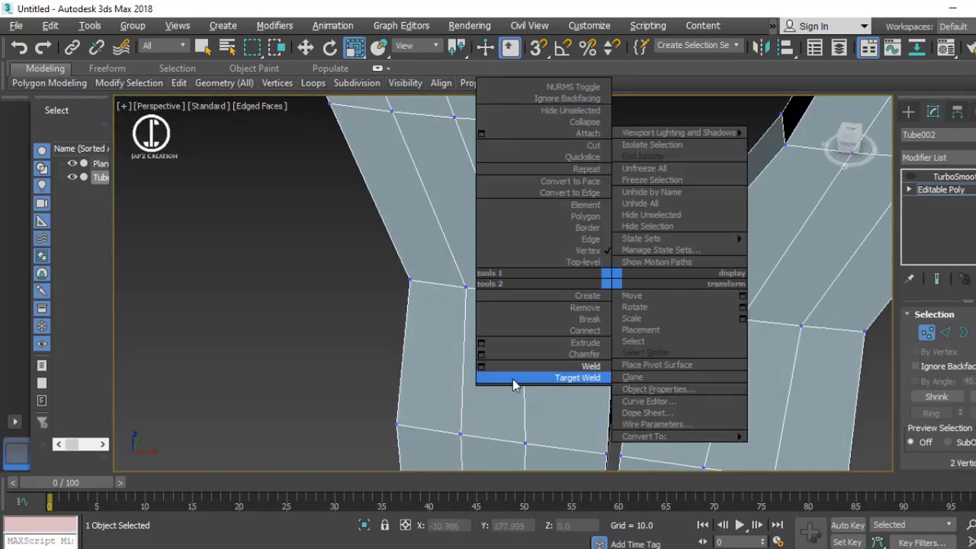
click(577, 345)
click(511, 344)
right_click(604, 307)
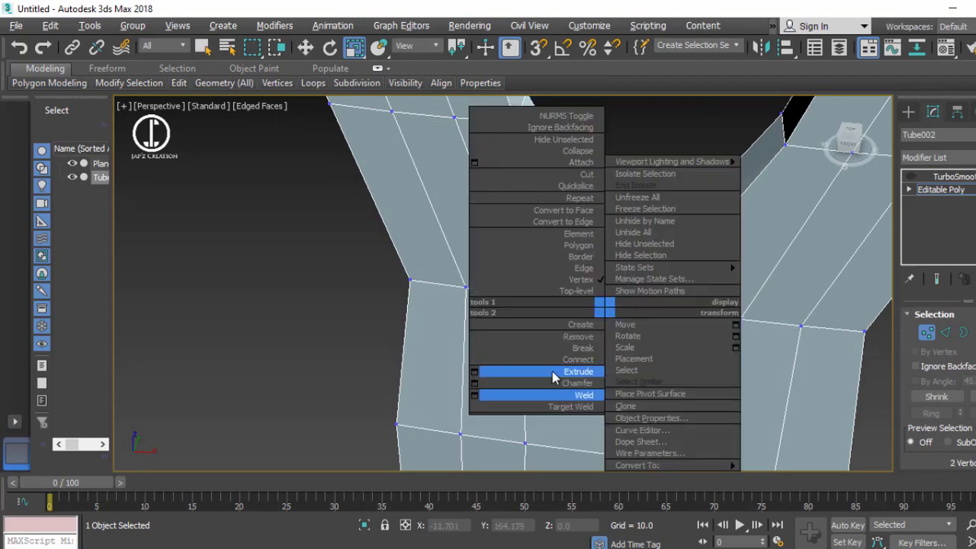
click(473, 396)
click(511, 343)
scroll(630, 266, up, 2)
scroll(603, 270, up, 3)
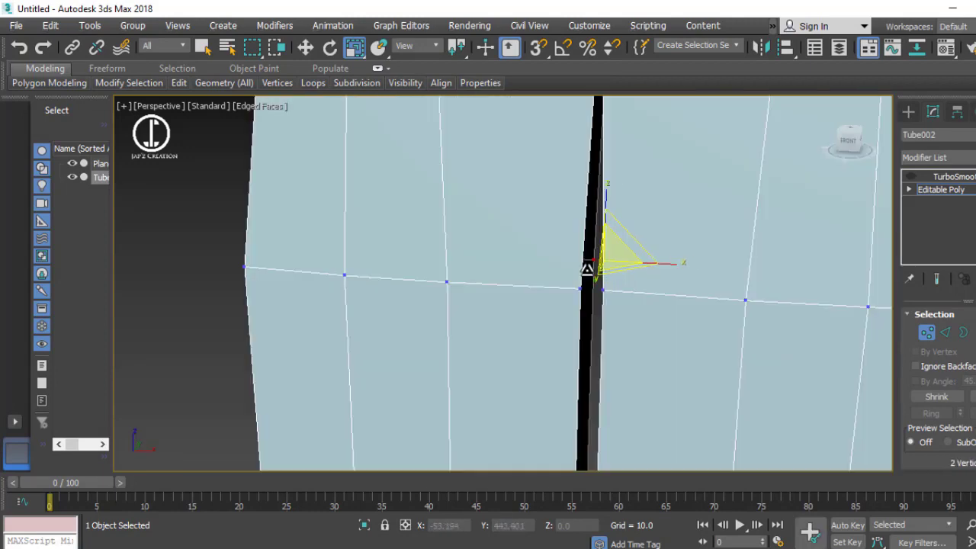
Step: Move the stray vertex onto the prongs' bottom edge to close the seam
right_click(574, 299)
scroll(575, 298, down, 3)
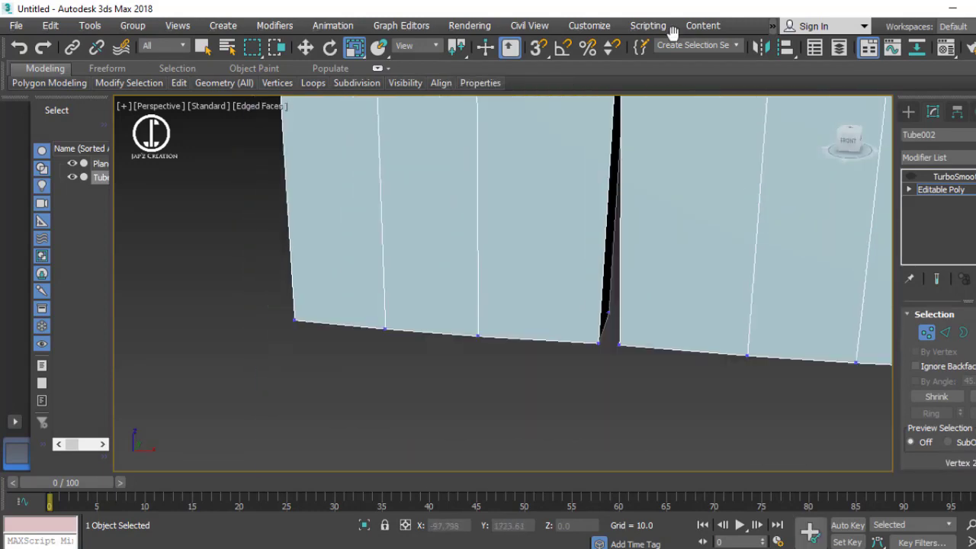
middle_drag(663, 426, 670, 272)
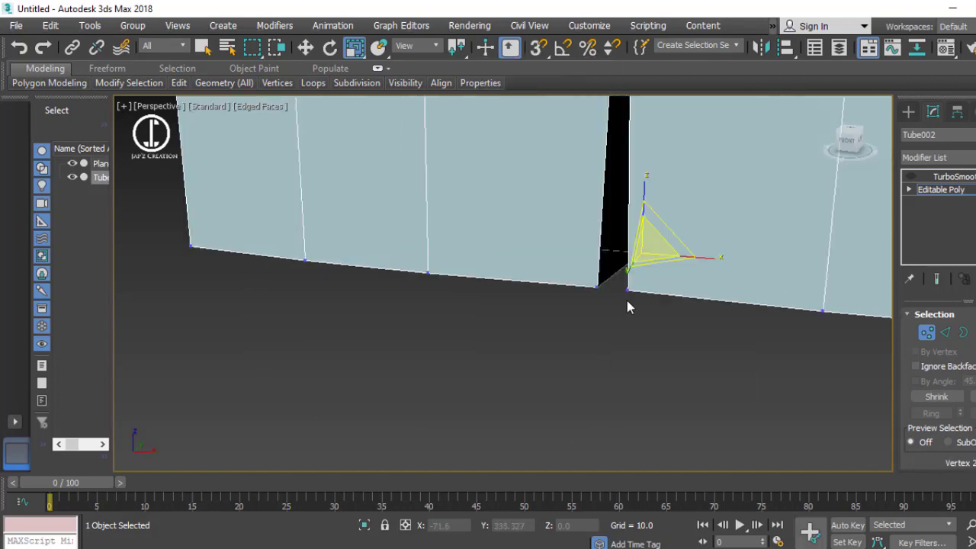
drag(653, 269, 623, 296)
scroll(623, 296, down, 3)
key(1)
scroll(586, 320, down, 2)
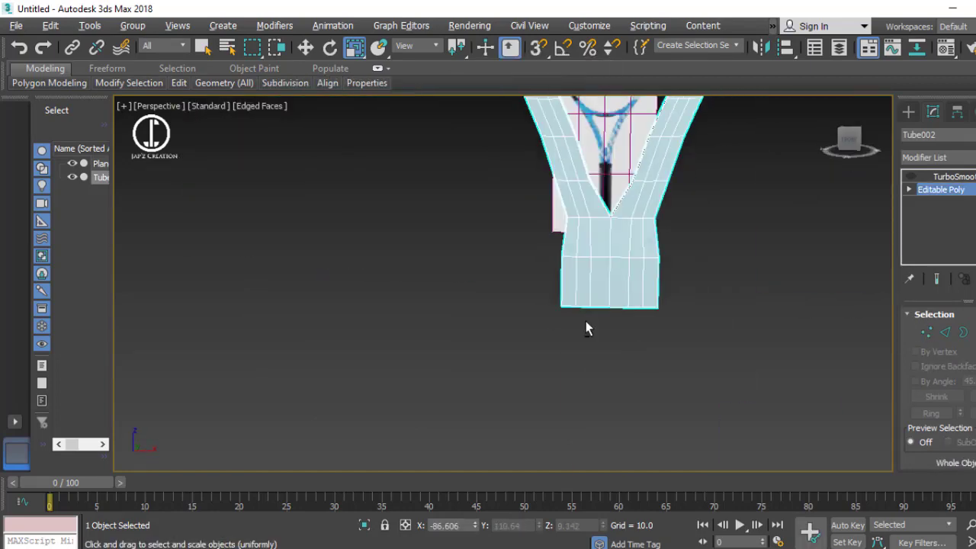
scroll(610, 328, down, 2)
Step: Toggle the frame between its TurboSmooth result and Editable Poly base mesh, panning along the racket
scroll(694, 348, down, 2)
click(945, 176)
scroll(615, 337, down, 3)
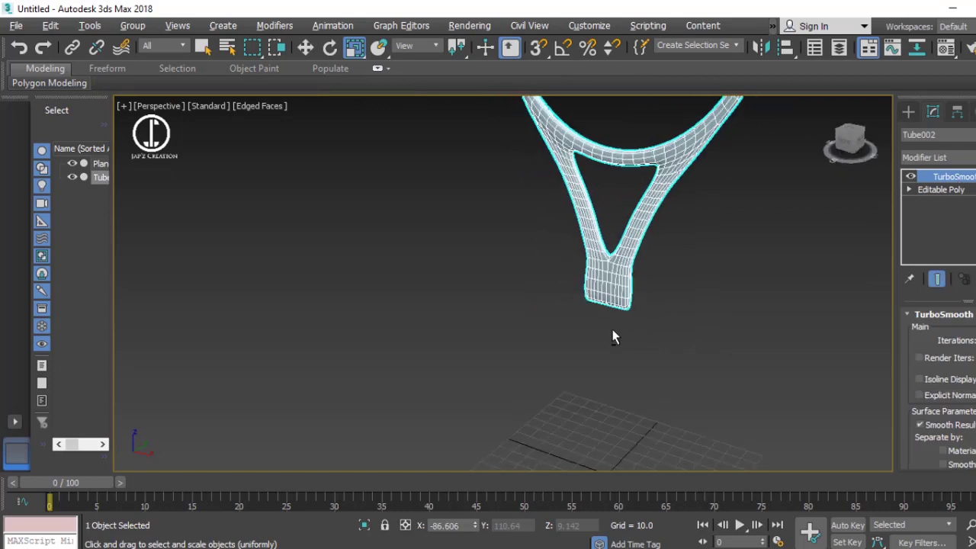
click(941, 189)
middle_drag(669, 292, 669, 534)
scroll(670, 457, down, 3)
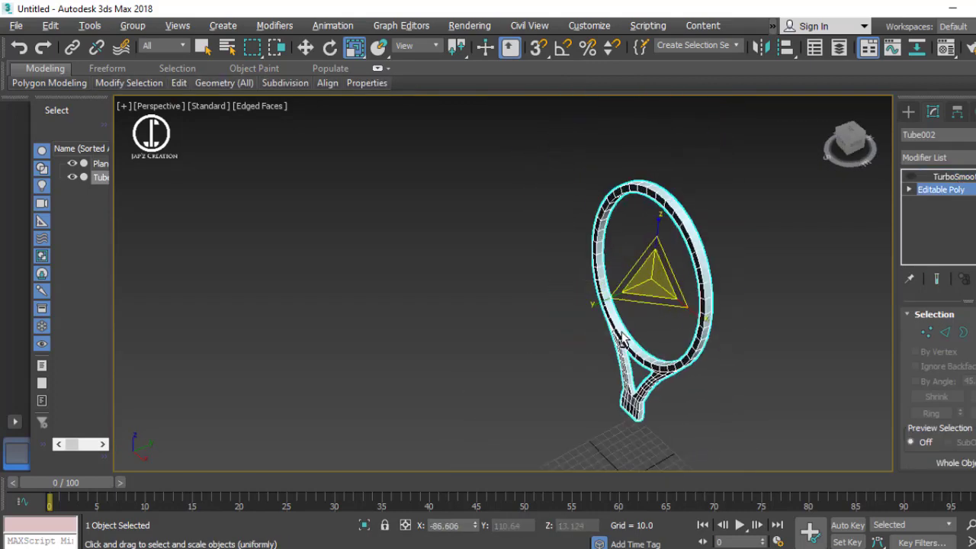
scroll(648, 282, up, 3)
click(945, 176)
click(778, 342)
click(697, 349)
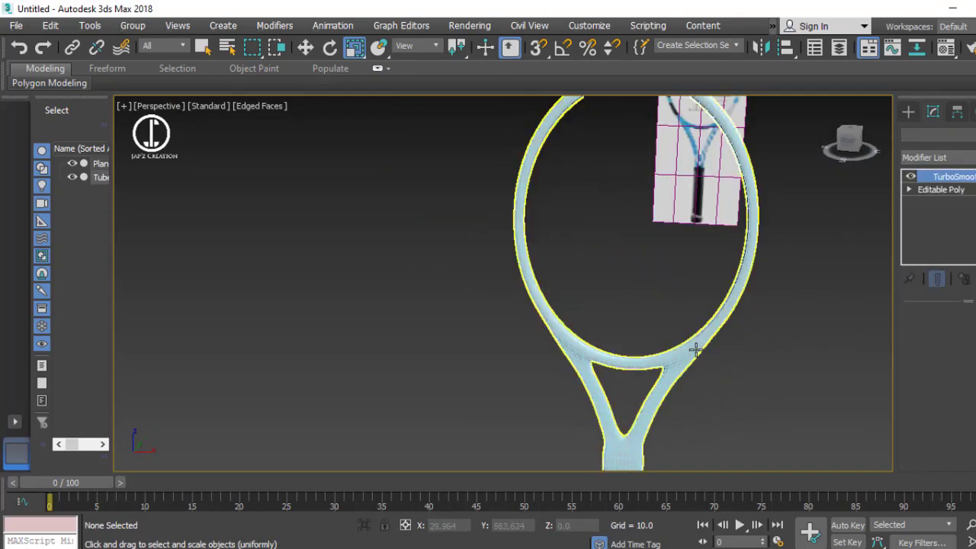
scroll(620, 190, up, 3)
Step: Orbit along the frame tube's arc from several angles, then show the smoothed frame
click(300, 111)
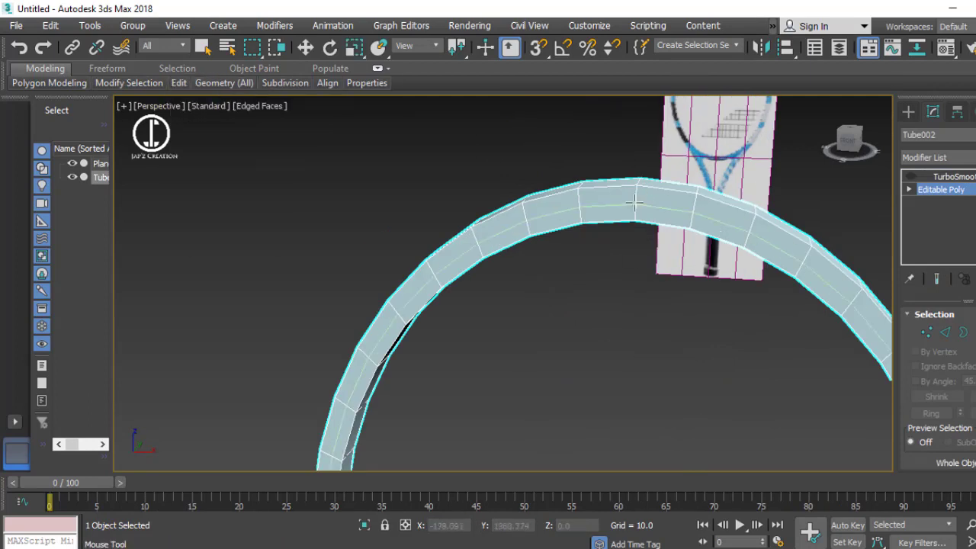
alt+middle_drag(634, 216, 725, 278)
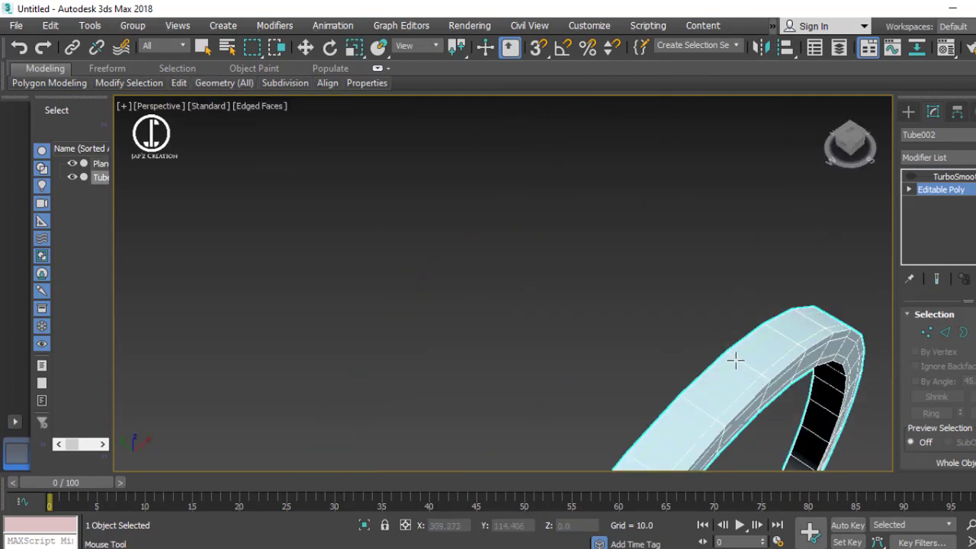
mouse_move(717, 361)
alt+middle_down()
mouse_move(681, 394)
mouse_move(550, 342)
mouse_move(593, 313)
mouse_move(446, 298)
alt+middle_up()
click(952, 176)
Step: Reselect the racket with the Move tool and switch to the Front view
key(w)
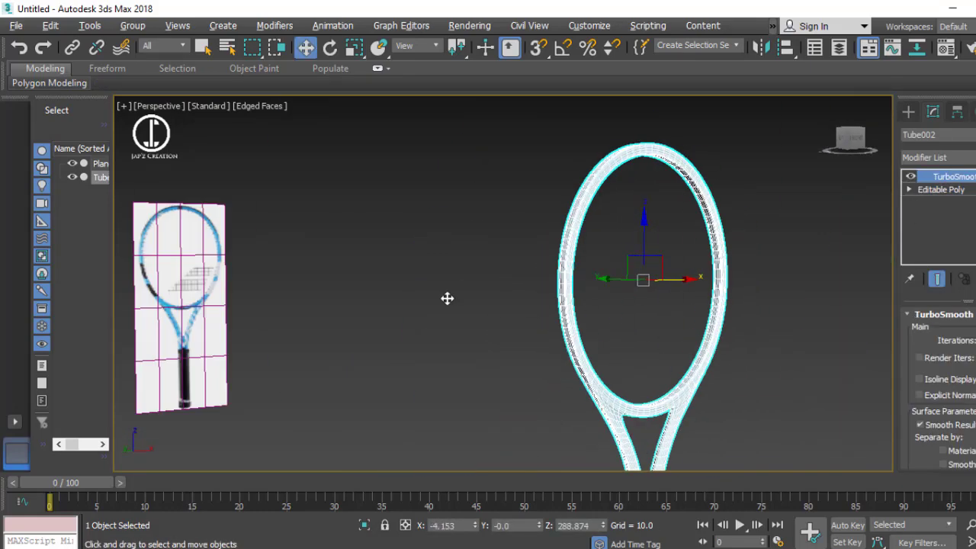
scroll(605, 348, down, 2)
click(577, 401)
scroll(577, 401, up, 5)
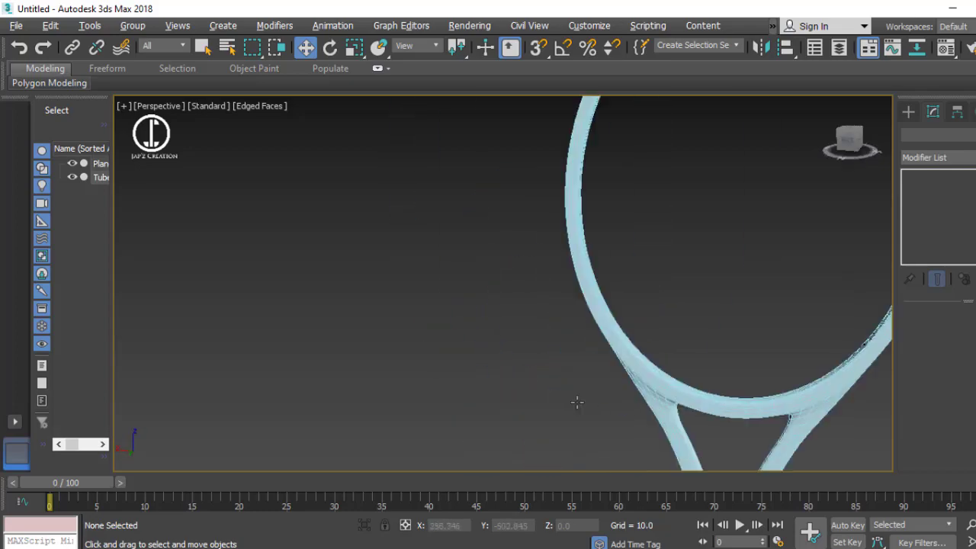
click(605, 312)
scroll(626, 261, down, 3)
key(f)
scroll(603, 255, up, 3)
Step: Draw a Box over the racket's handle area in the Top view
click(908, 112)
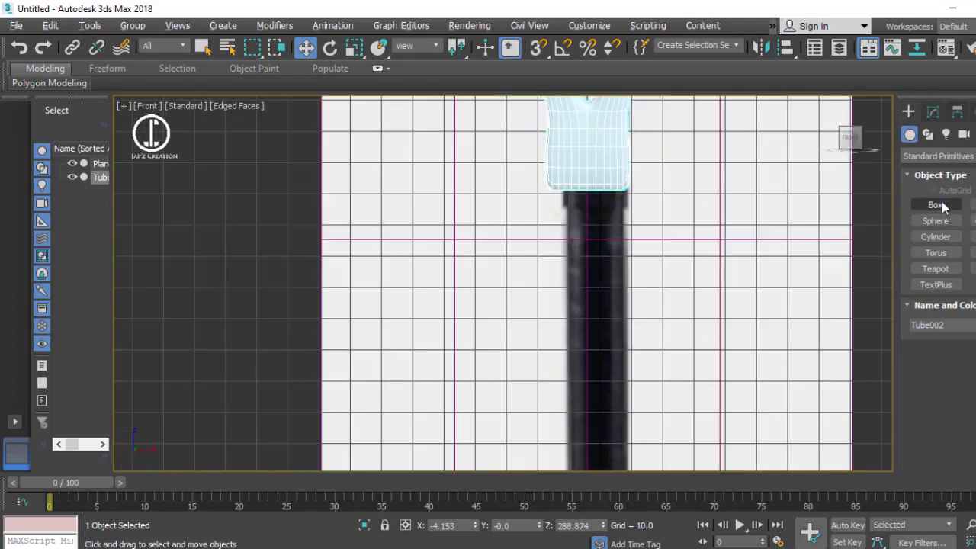
click(935, 205)
scroll(688, 316, down, 3)
key(t)
scroll(413, 279, up, 4)
drag(414, 222, 530, 342)
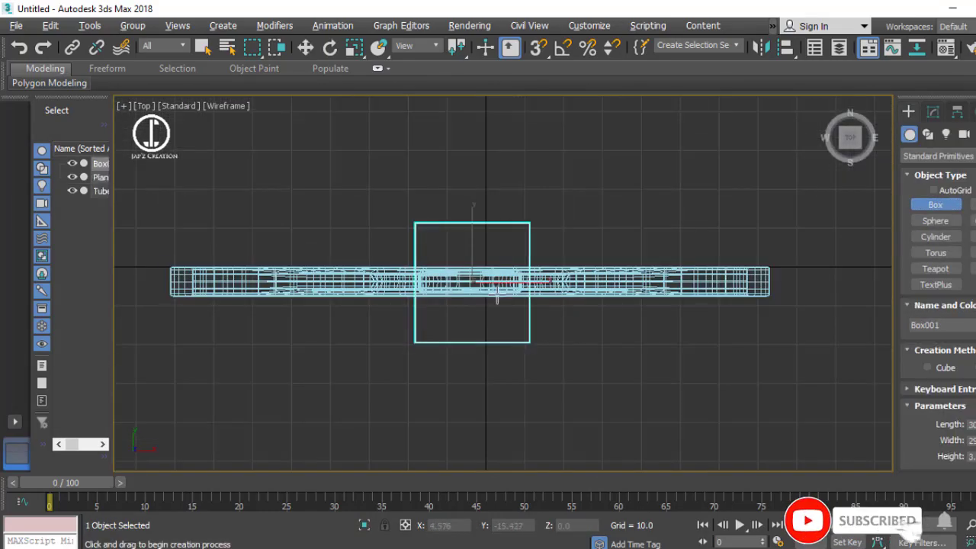
key(w)
scroll(365, 397, down, 3)
Step: In the Front view, scale the box narrower and much taller along the handle
key(p)
key(f)
scroll(630, 355, up, 3)
scroll(630, 354, up, 2)
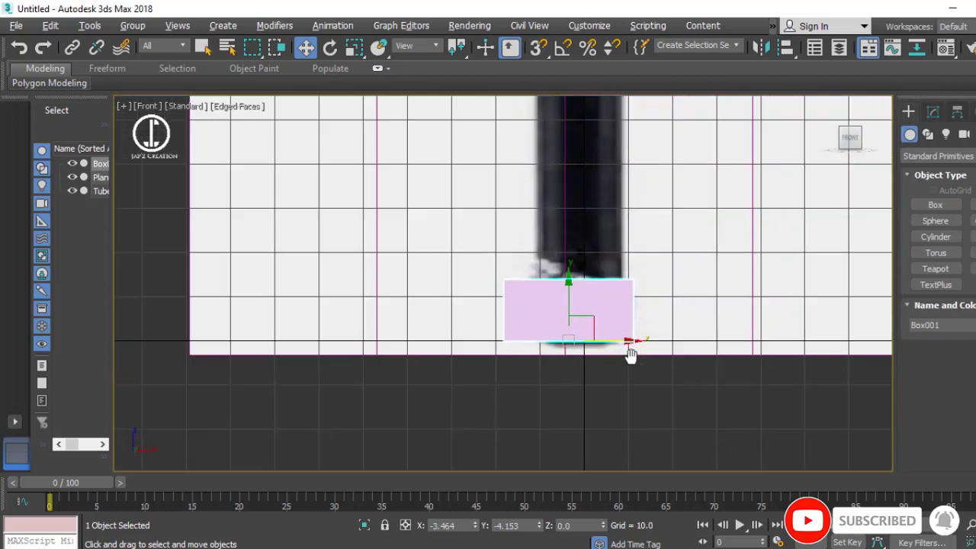
key(r)
drag(584, 327, 602, 228)
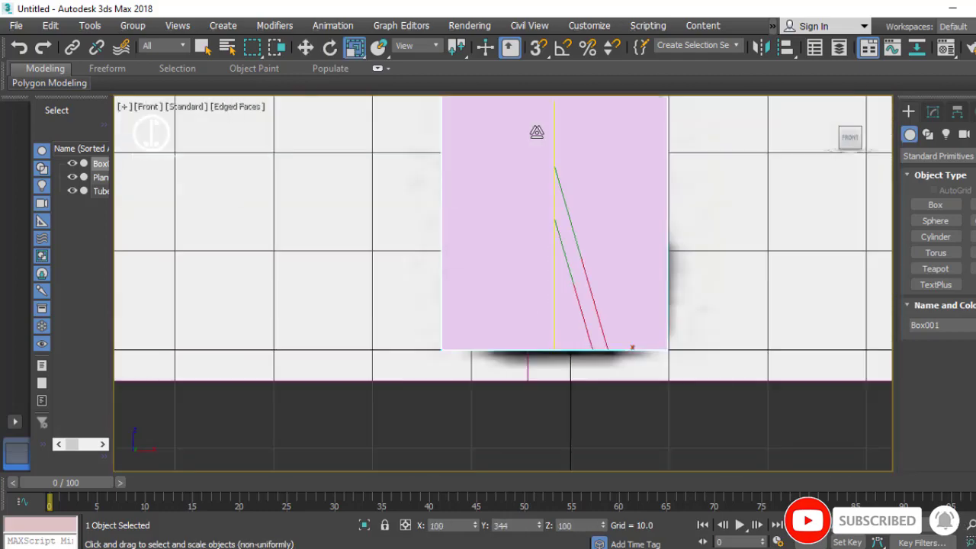
scroll(587, 305, down, 2)
drag(587, 276, 588, 191)
scroll(588, 190, down, 3)
scroll(601, 371, up, 2)
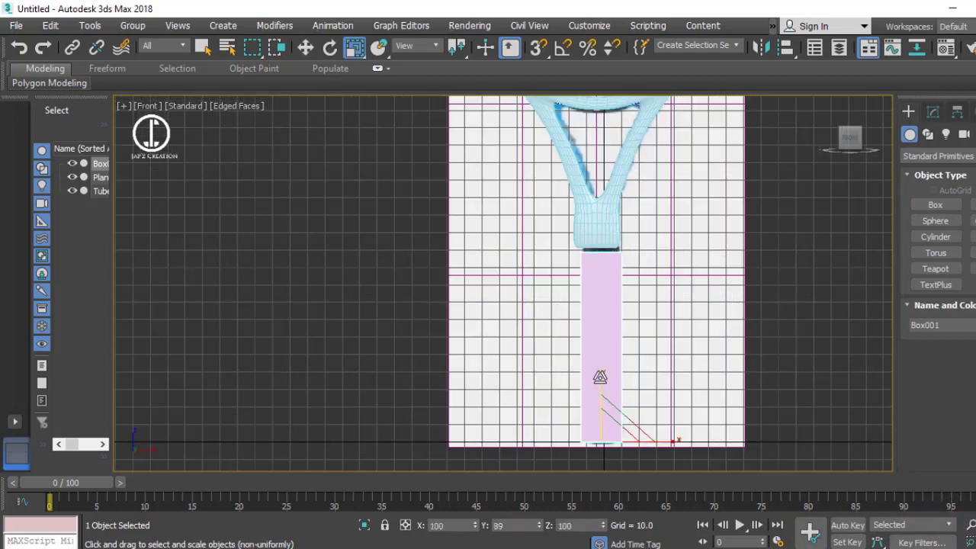
Step: Maximize the Perspective viewport and orbit around the handle box
key(w)
scroll(600, 378, down, 2)
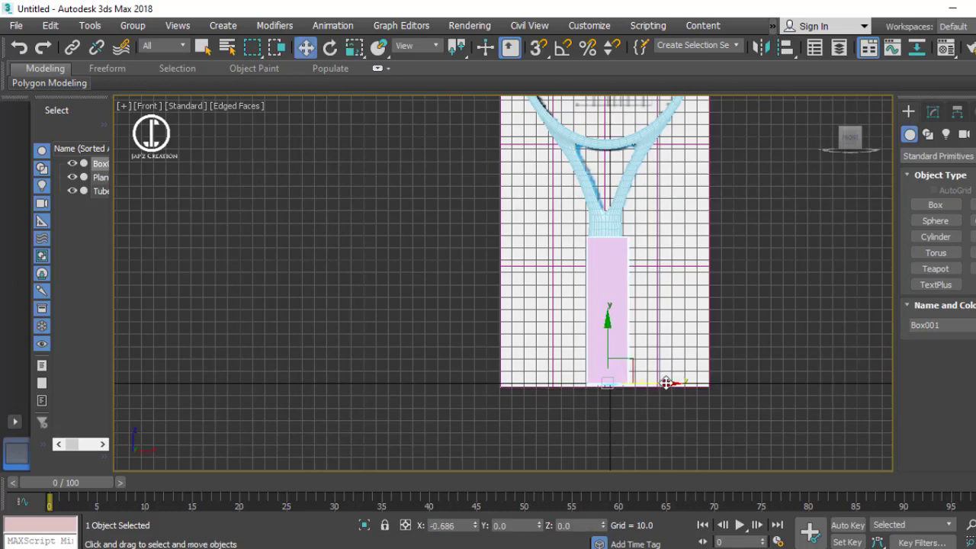
key(alt+w)
key(alt+w)
mouse_move(767, 409)
alt+middle_down()
mouse_move(636, 320)
mouse_move(776, 364)
mouse_move(656, 386)
mouse_move(732, 373)
alt+middle_up()
Step: Convert Box001 to Editable Poly
click(932, 112)
right_click(938, 176)
click(937, 323)
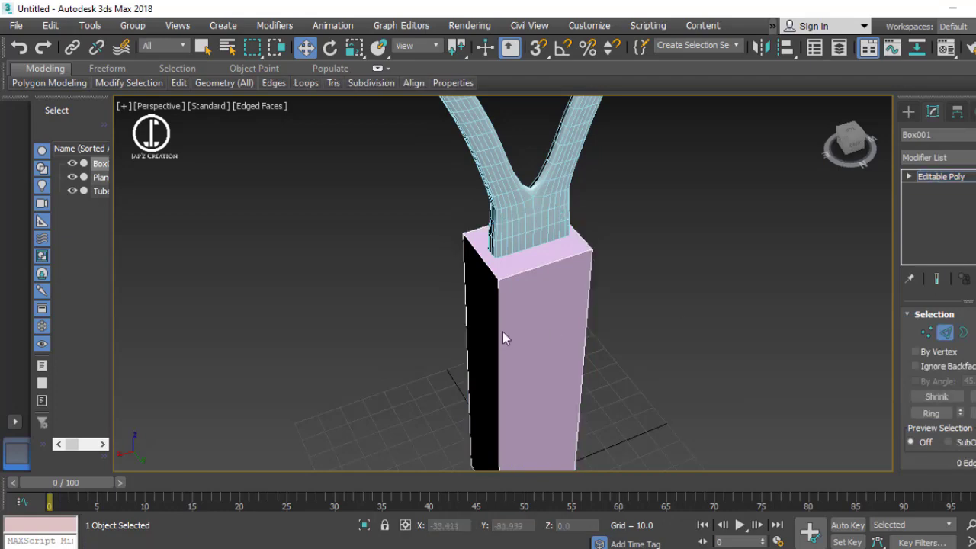
mouse_move(594, 305)
alt+middle_down()
mouse_move(616, 301)
mouse_move(506, 336)
mouse_move(483, 314)
alt+middle_up()
Step: Chamfer the box's four long edges to give the handle an octagonal section
key(alt+r)
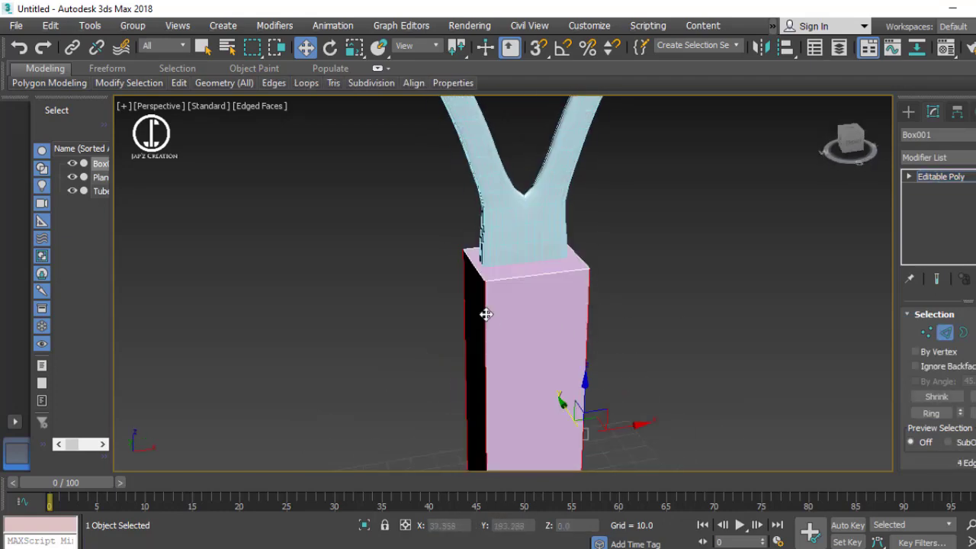
right_click(522, 301)
click(392, 386)
drag(513, 313, 513, 290)
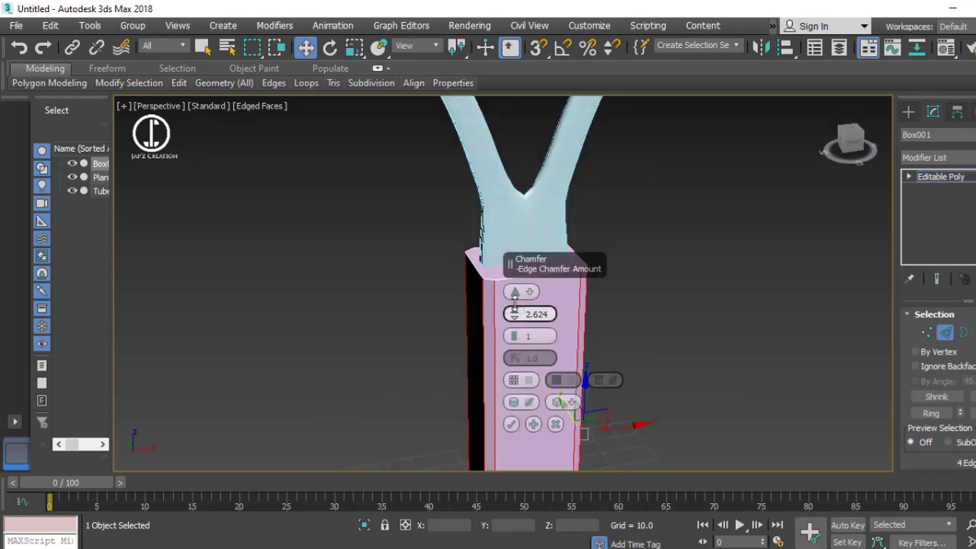
mouse_move(513, 290)
alt+middle_down()
mouse_move(525, 342)
mouse_move(596, 289)
alt+middle_up()
click(510, 429)
Step: Inspect the chamfered handle from several angles and start adding edge loops
key(1)
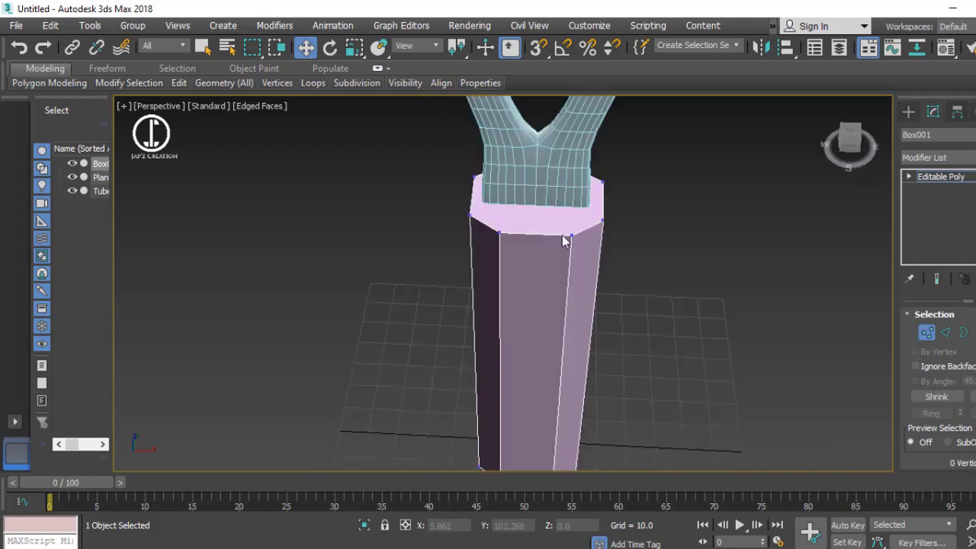
alt+middle_drag(510, 429, 519, 268)
mouse_move(622, 198)
alt+middle_down()
mouse_move(573, 218)
mouse_move(604, 269)
alt+middle_up()
alt+middle_drag(458, 196, 729, 315)
click(926, 332)
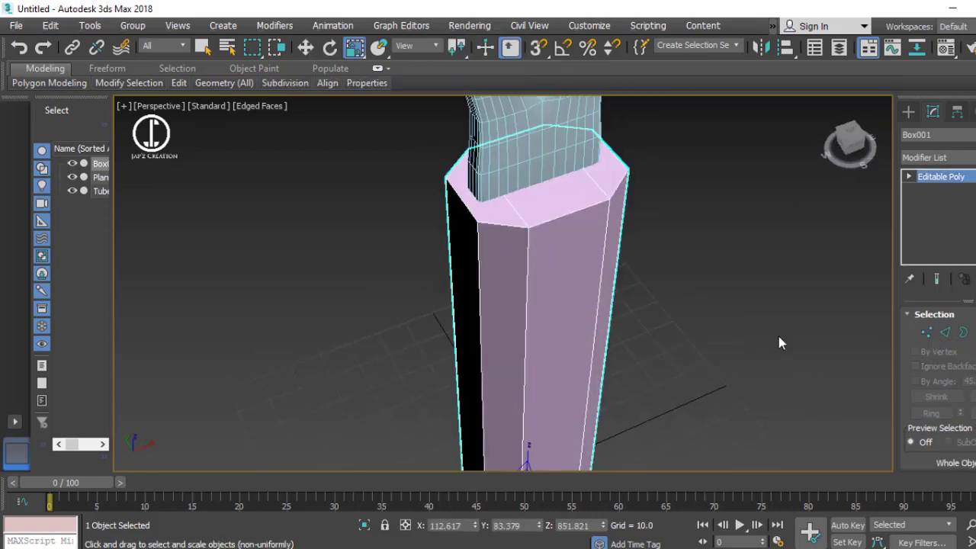
click(180, 82)
click(303, 122)
alt+middle_drag(618, 292, 608, 281)
Step: Toggle the viewport layout and zoom in on the top of the handle
key(w)
key(alt+w)
key(alt+w)
scroll(643, 244, up, 3)
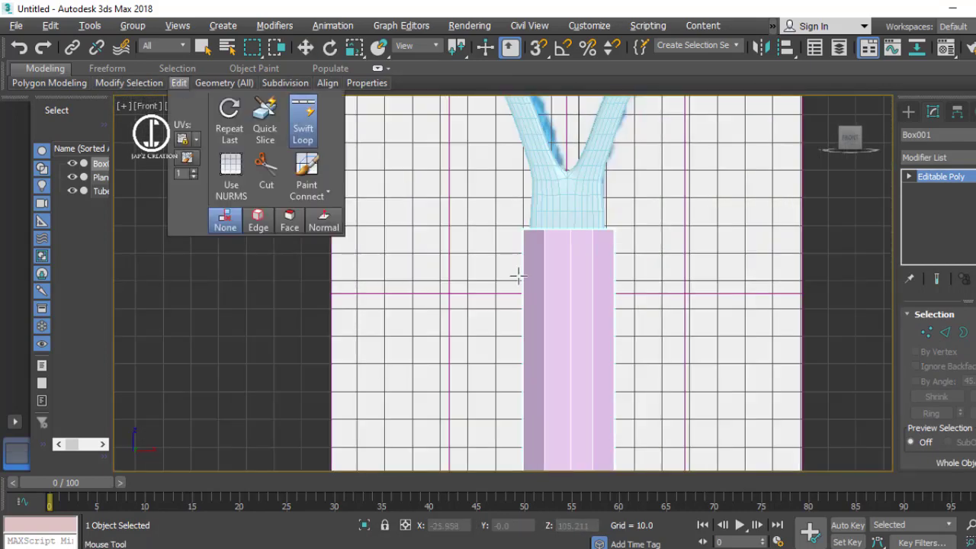
scroll(570, 275, down, 2)
key(w)
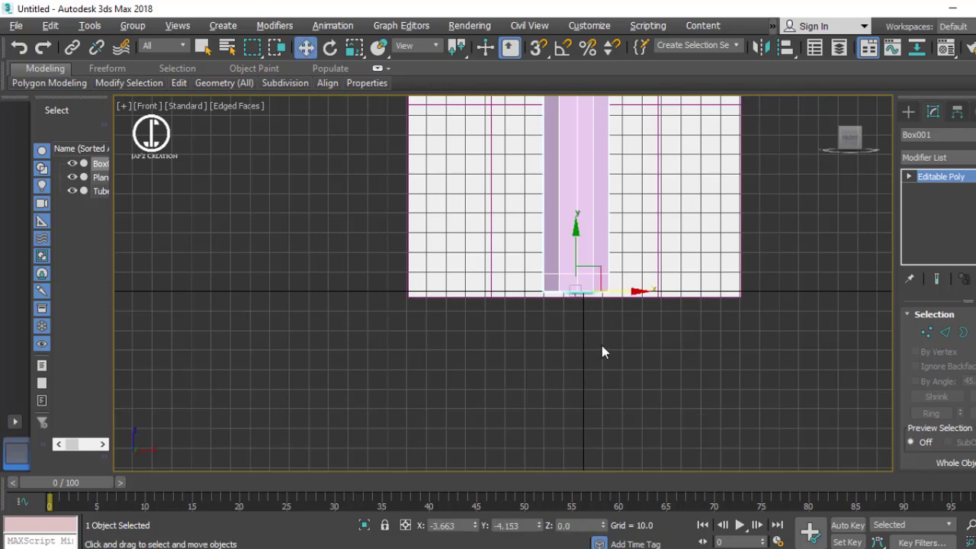
scroll(601, 345, up, 3)
Step: Extrude the handle's top polygons by Local Normal into a wide collar
key(4)
right_click(620, 237)
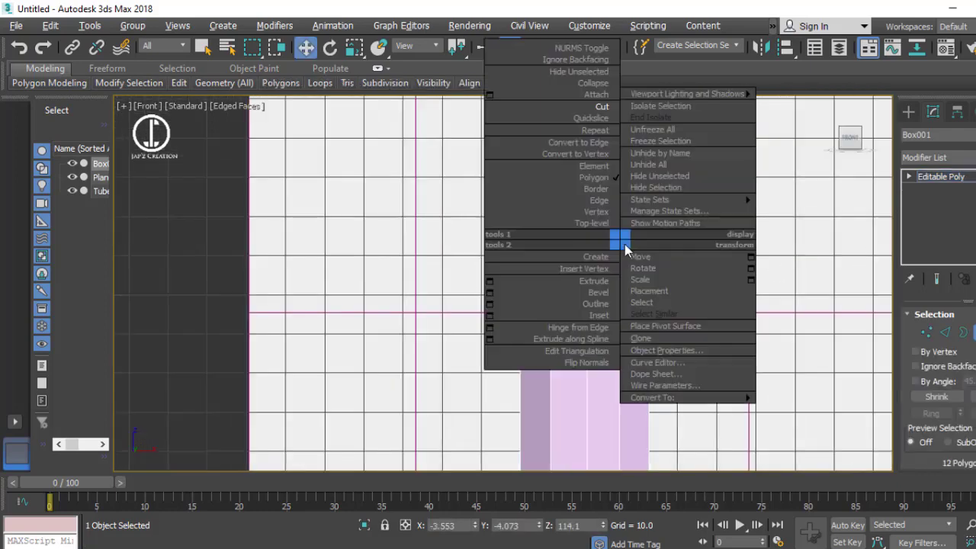
click(491, 282)
key(alt+w)
key(alt+w)
alt+middle_drag(580, 252, 665, 278)
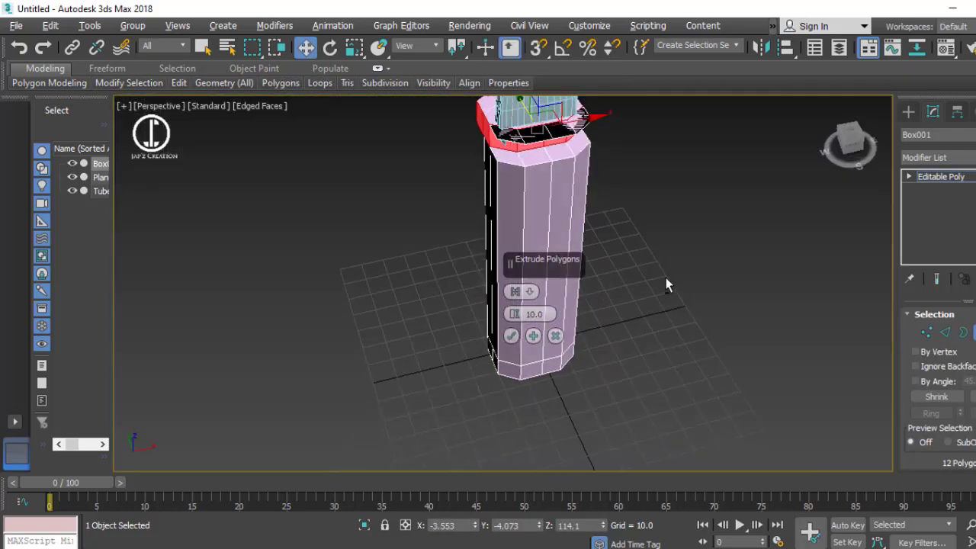
click(514, 291)
click(517, 342)
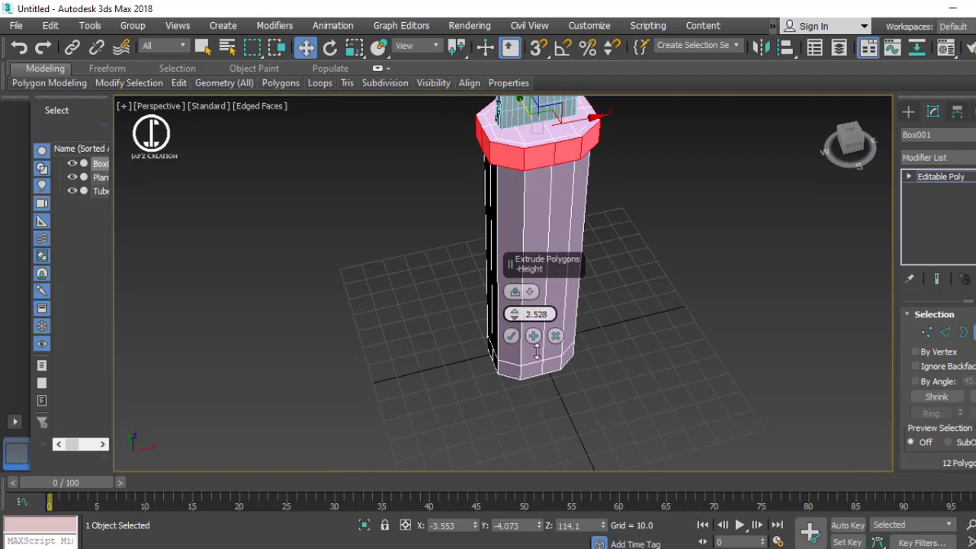
alt+middle_drag(515, 316, 514, 335)
click(512, 335)
Step: Add Swift Loop edge loops around the collar
alt+middle_drag(549, 157, 584, 294)
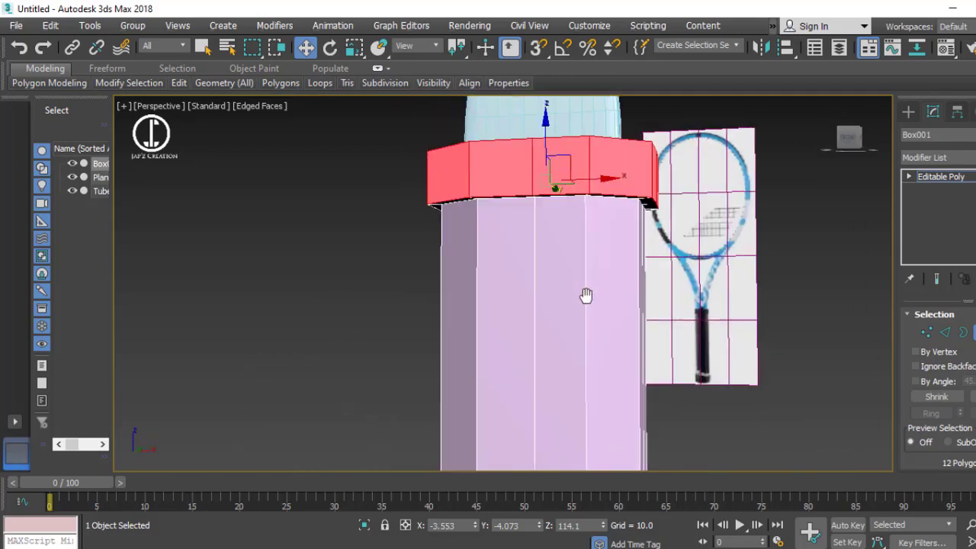
scroll(584, 294, up, 3)
click(304, 121)
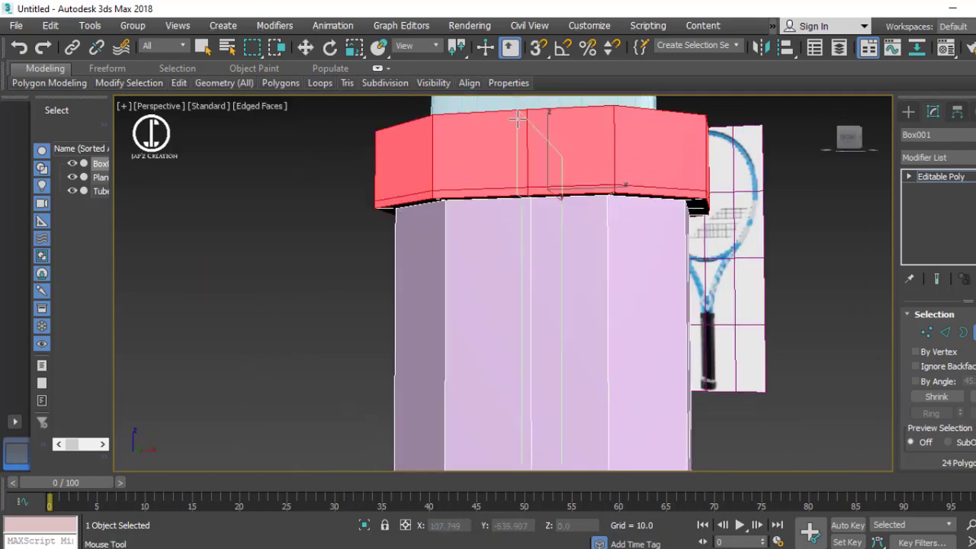
mouse_move(523, 207)
alt+middle_down()
mouse_move(533, 233)
mouse_move(488, 183)
mouse_move(534, 191)
alt+middle_up()
Step: Apply TurboSmooth to Box001 and deselect it to view the rounded handle
click(926, 157)
click(934, 284)
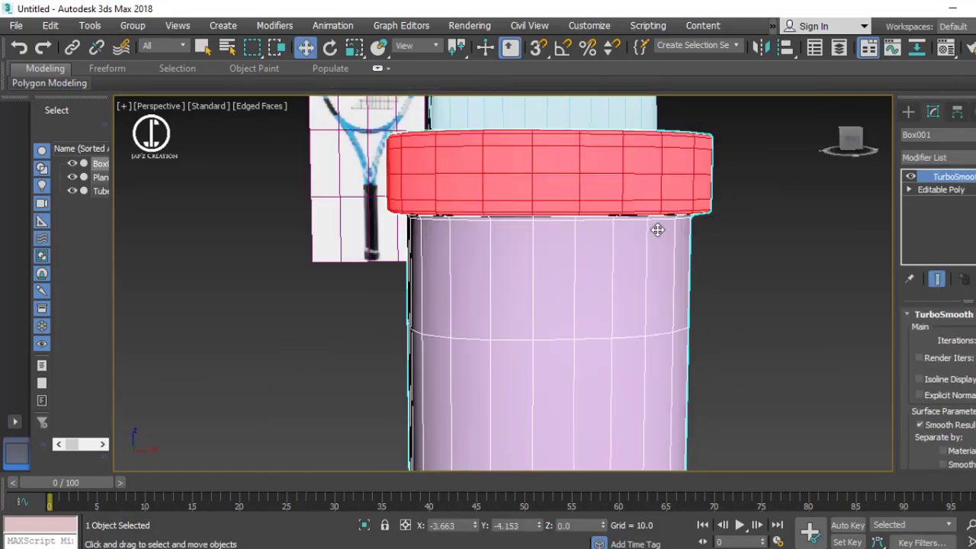
scroll(712, 265, down, 4)
click(712, 266)
scroll(656, 279, up, 4)
scroll(656, 279, up, 2)
Step: Disable TurboSmooth, return to the Editable Poly level, and switch to the Front view
click(655, 160)
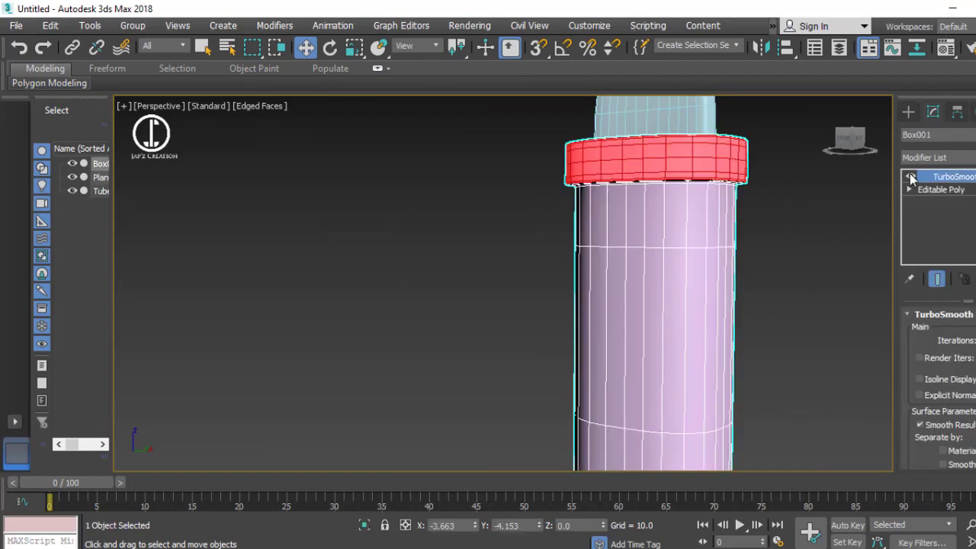
click(909, 176)
click(941, 189)
key(4)
middle_drag(849, 277, 655, 274)
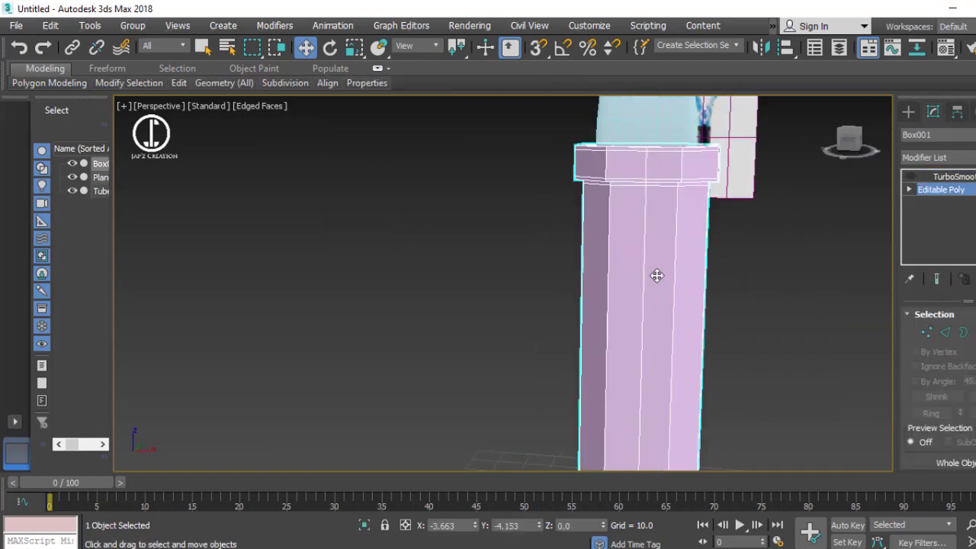
key(alt+w)
key(alt+w)
scroll(635, 282, up, 5)
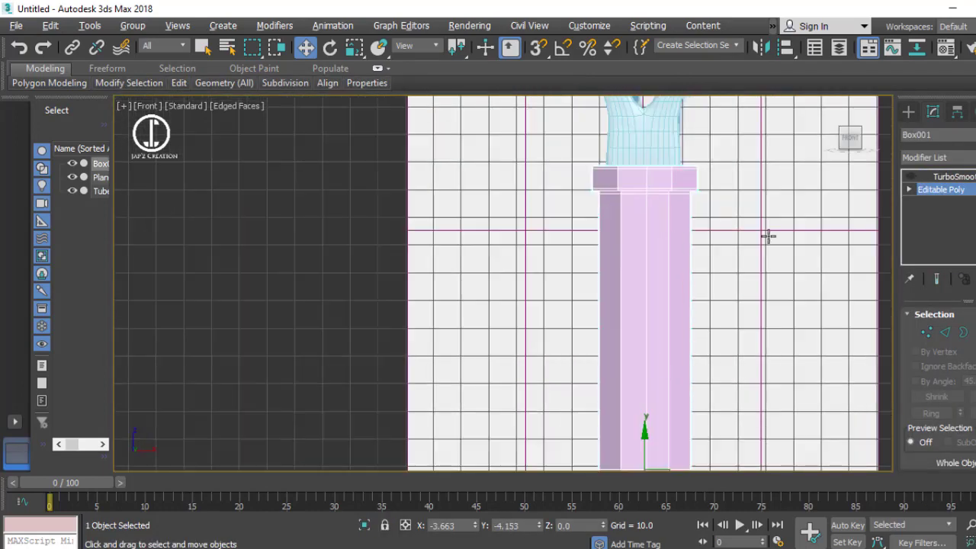
Step: Quick Slice diagonal cuts across the grip
click(599, 220)
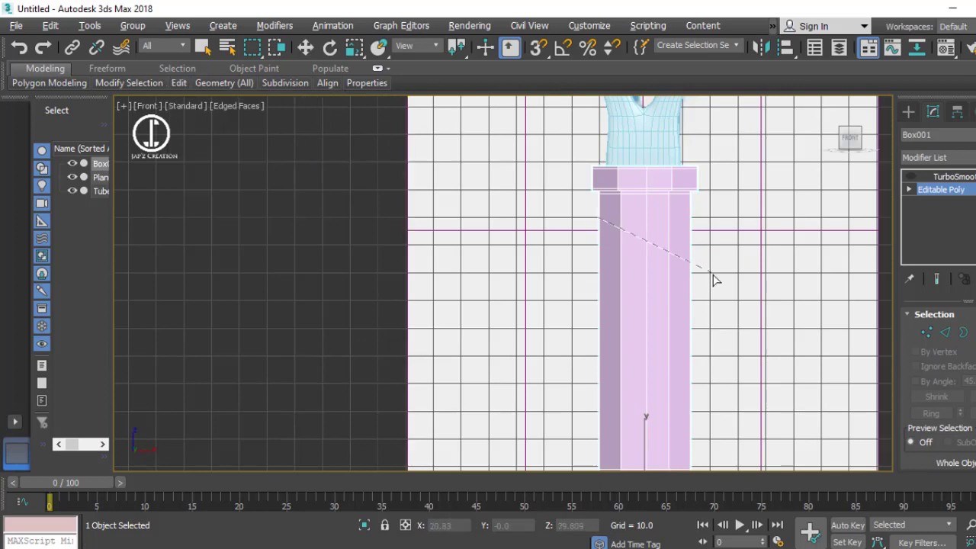
click(599, 244)
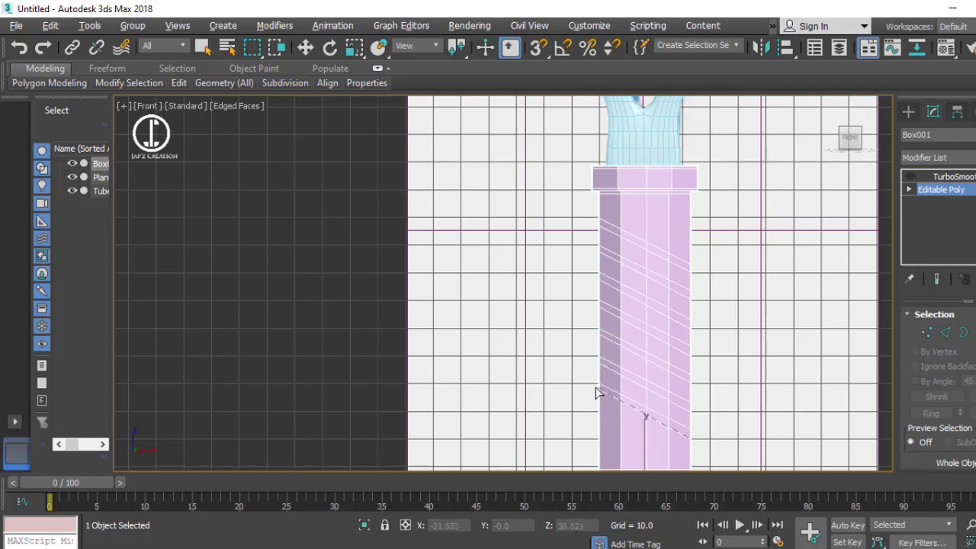
scroll(750, 396, up, 2)
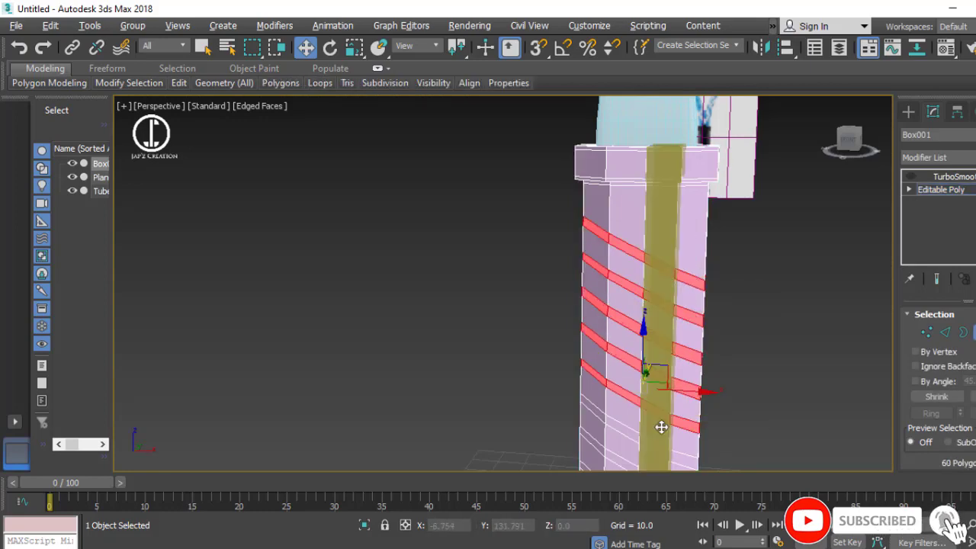
Step: Extrude the selected band polygons inward by -0.558 to form grooves
scroll(661, 427, down, 3)
scroll(654, 316, down, 2)
key(shift+e)
Step: Zoom and pan in close to inspect the recessed spiral grooves
scroll(517, 329, up, 5)
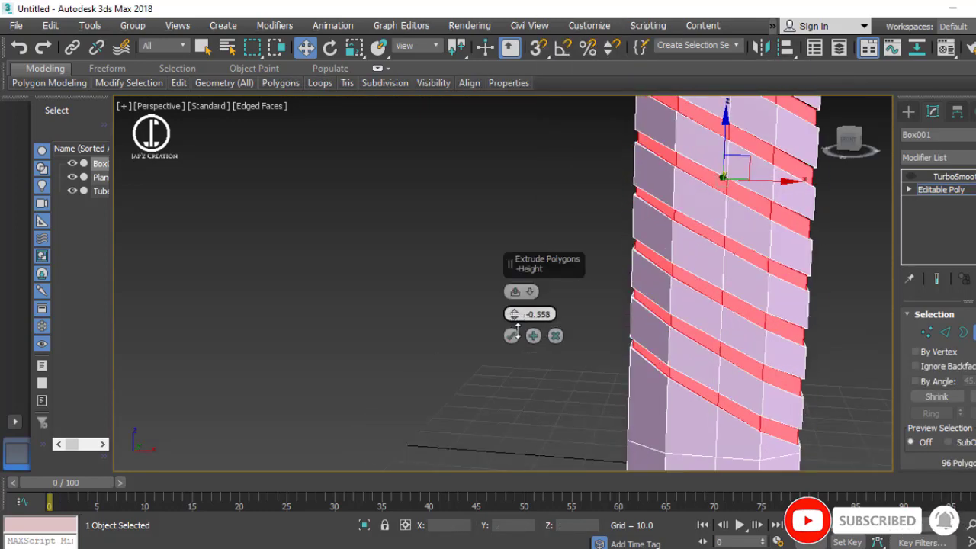
scroll(580, 358, up, 3)
scroll(580, 358, up, 5)
middle_drag(565, 350, 580, 368)
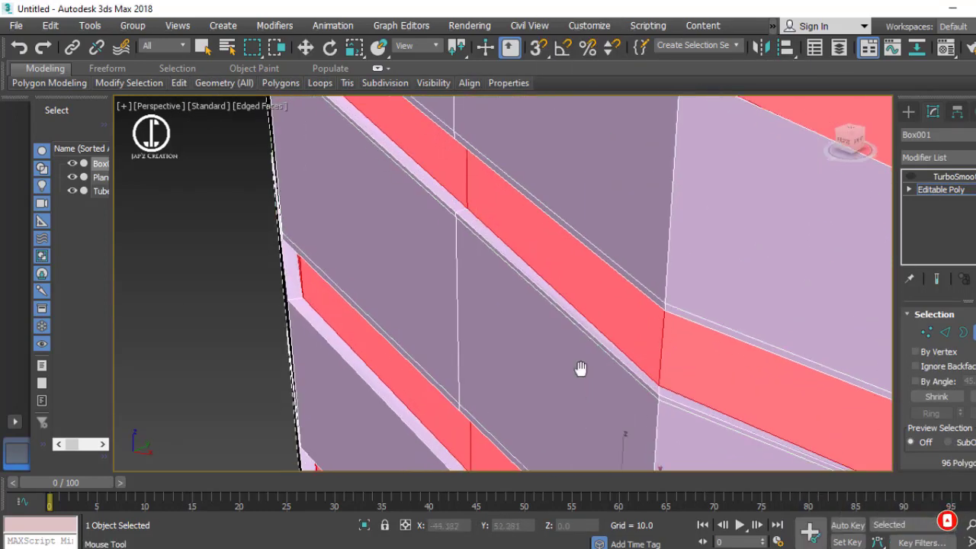
scroll(580, 368, down, 2)
scroll(564, 411, down, 3)
scroll(626, 420, down, 3)
scroll(686, 432, down, 3)
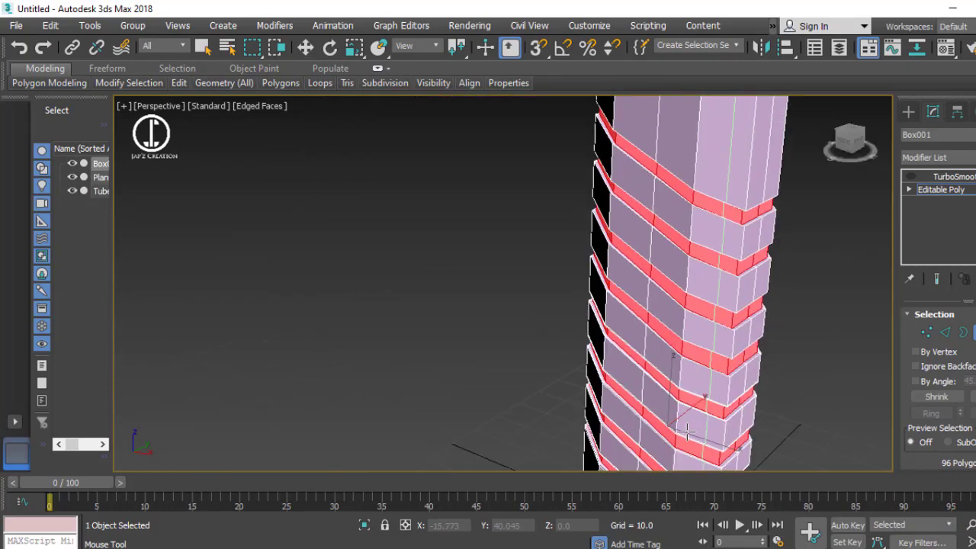
scroll(685, 431, up, 5)
scroll(570, 231, up, 1)
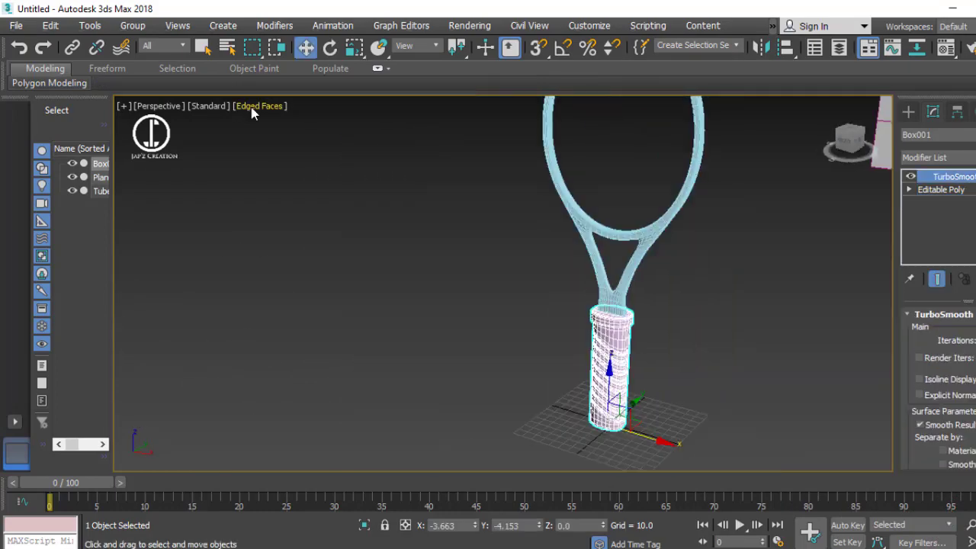
click(256, 106)
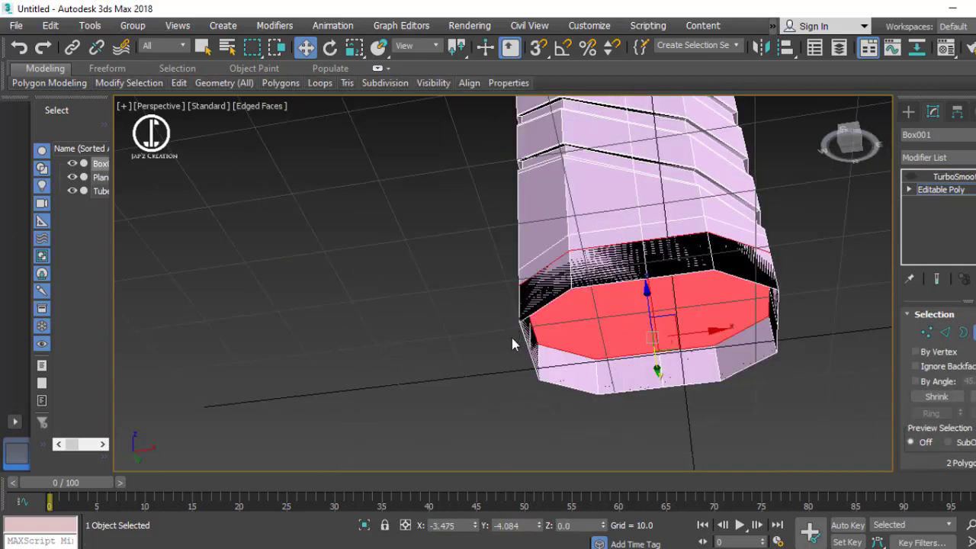
Step: Extrude the grip's end polygons at zero height and move them down into a thicker base
right_click(592, 330)
click(457, 369)
right_click(514, 313)
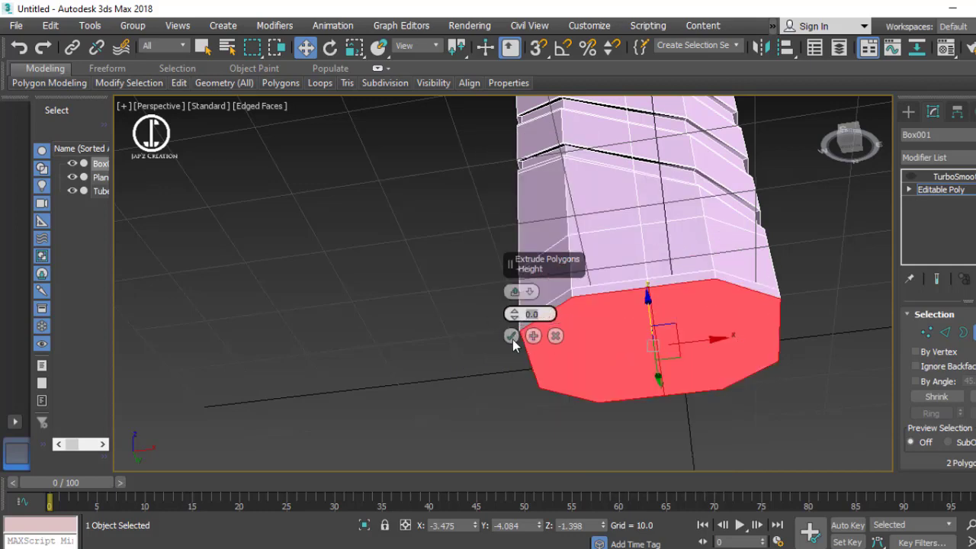
alt+middle_drag(666, 346, 667, 336)
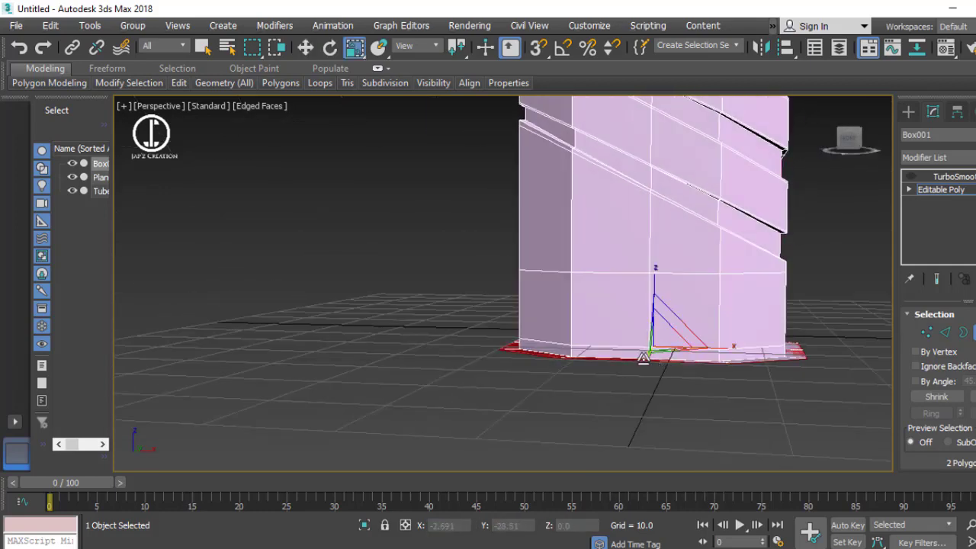
right_click(643, 358)
click(512, 398)
key(w)
mouse_move(662, 300)
mouse_down()
mouse_move(649, 305)
mouse_move(653, 358)
mouse_up()
Step: Orbit beneath the grip end and extrude the end polygons again at zero height
right_click(605, 356)
key(Escape)
right_click(603, 387)
key(Escape)
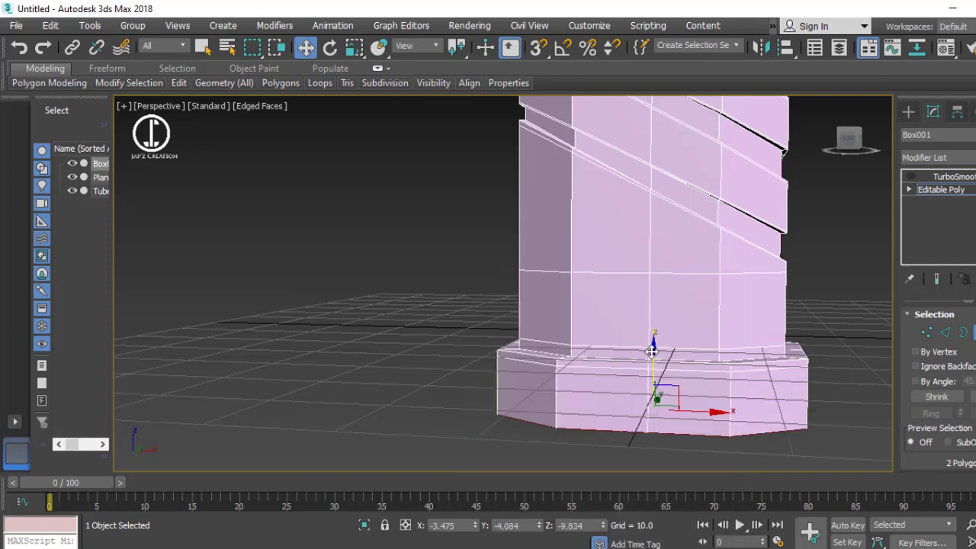
alt+middle_drag(652, 351, 615, 407)
right_click(602, 358)
click(578, 326)
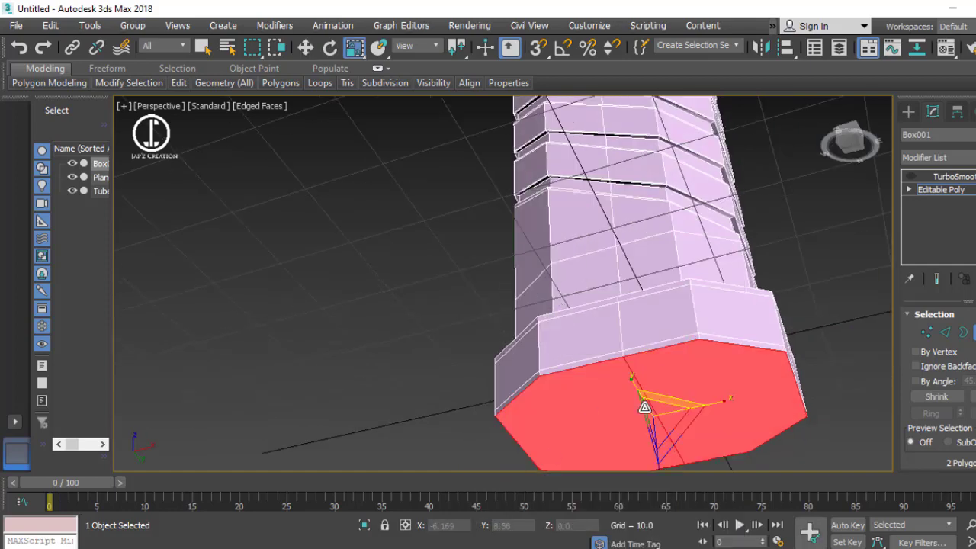
scroll(644, 407, down, 3)
Step: Inset the base polygons into a smaller octagon and exit polygon editing
right_click(600, 427)
click(477, 427)
drag(610, 388, 602, 415)
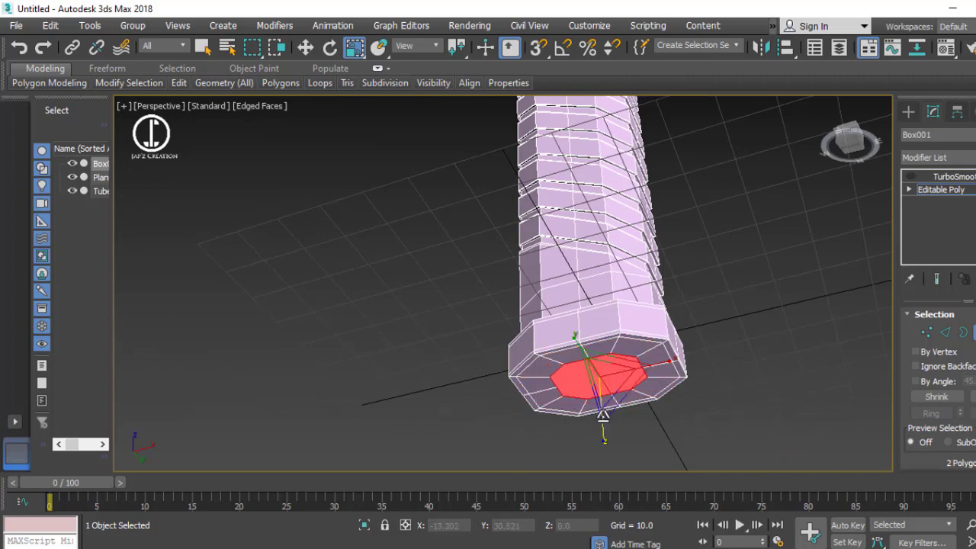
key(ctrl+b)
Step: Create a thin cylinder for the first string in the enlarged Top view
key(z)
key(f)
scroll(660, 254, up, 3)
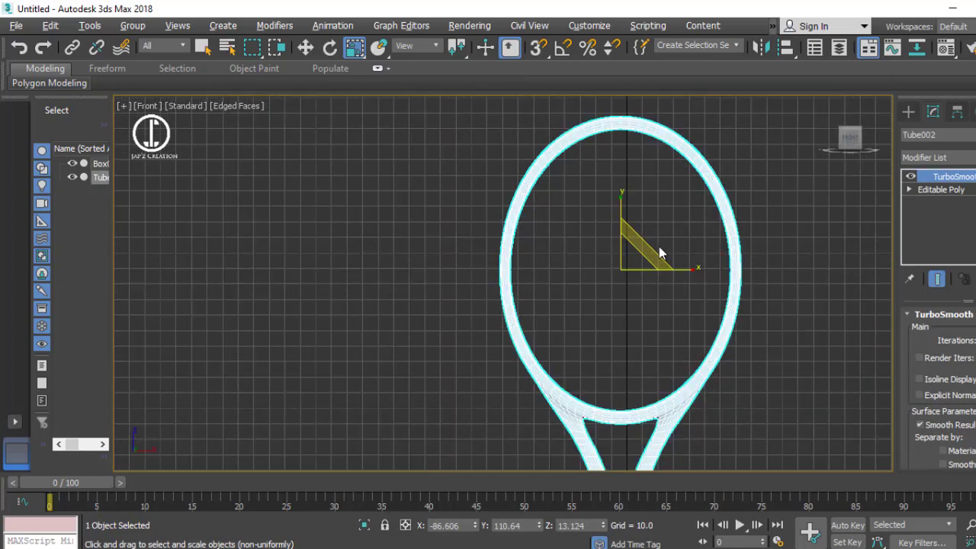
scroll(486, 342, up, 2)
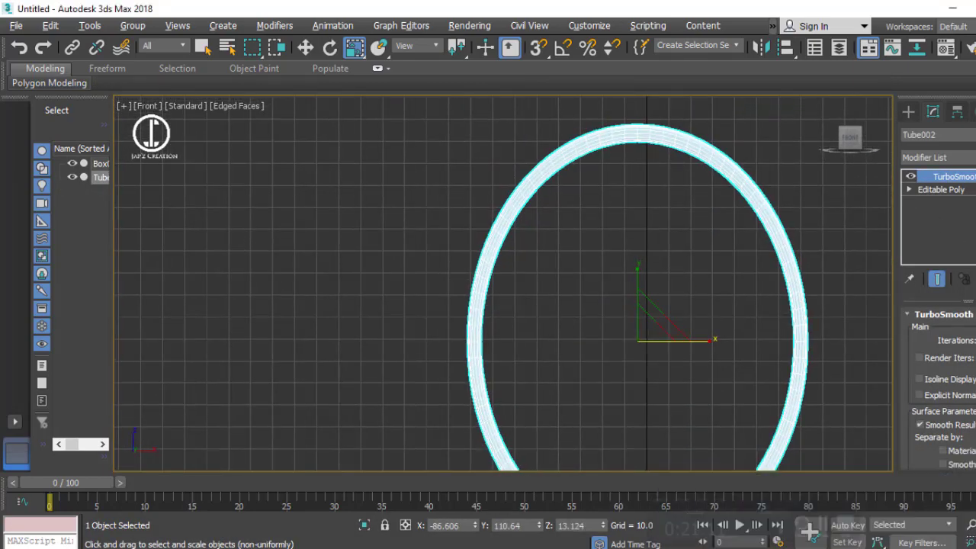
scroll(617, 288, down, 3)
scroll(617, 288, up, 2)
click(908, 111)
key(alt+w)
click(481, 198)
key(alt+w)
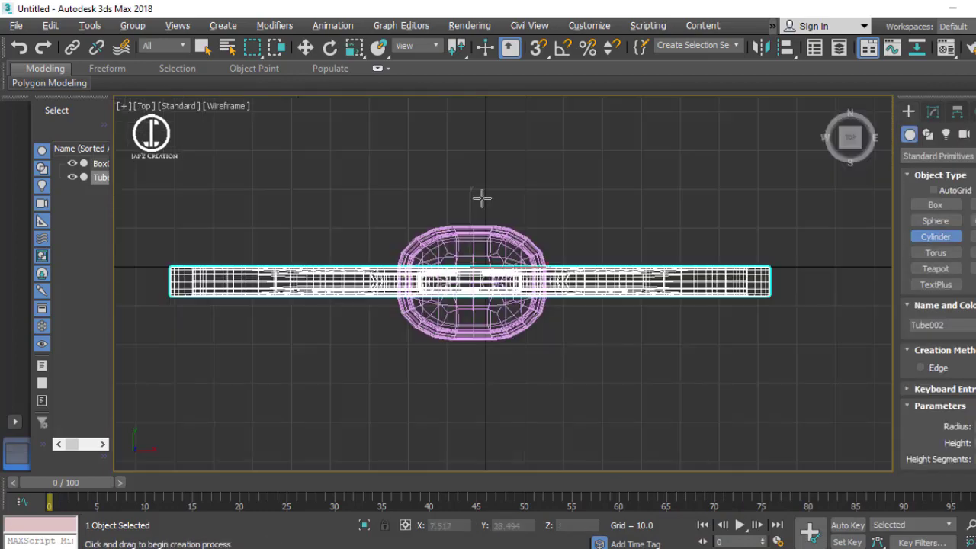
scroll(472, 229, up, 4)
Step: Move the string cylinder onto the racket head's centre line in Perspective
key(p)
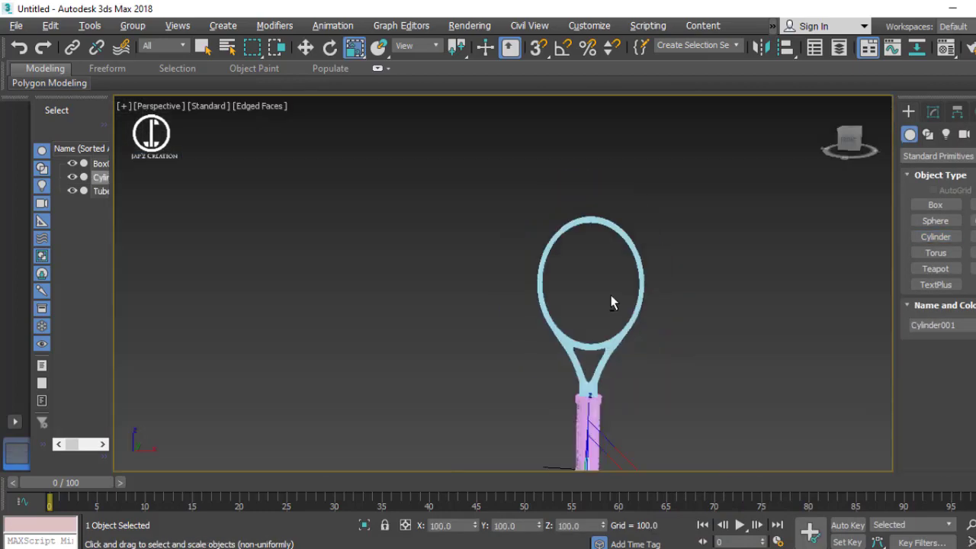
key(w)
scroll(610, 320, up, 5)
scroll(675, 349, down, 2)
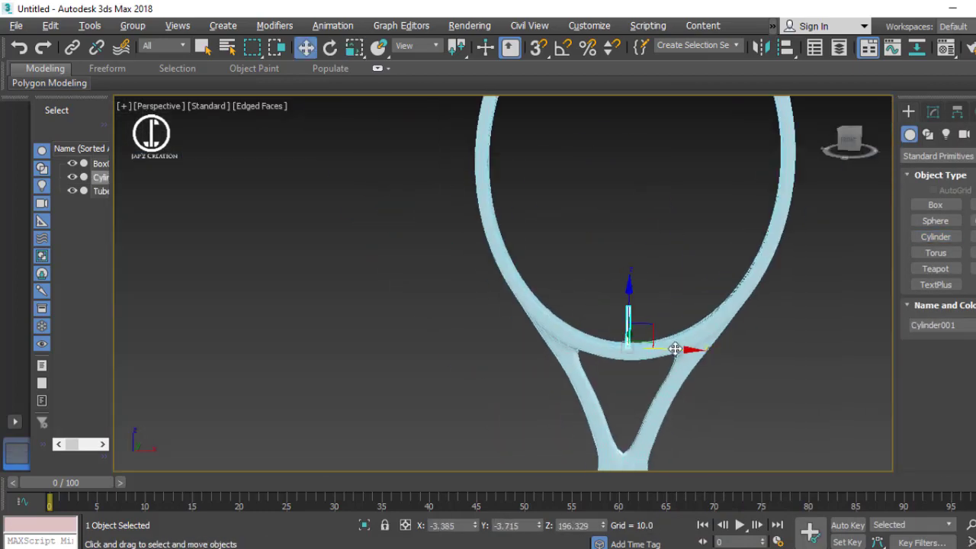
scroll(625, 267, down, 4)
scroll(670, 275, up, 5)
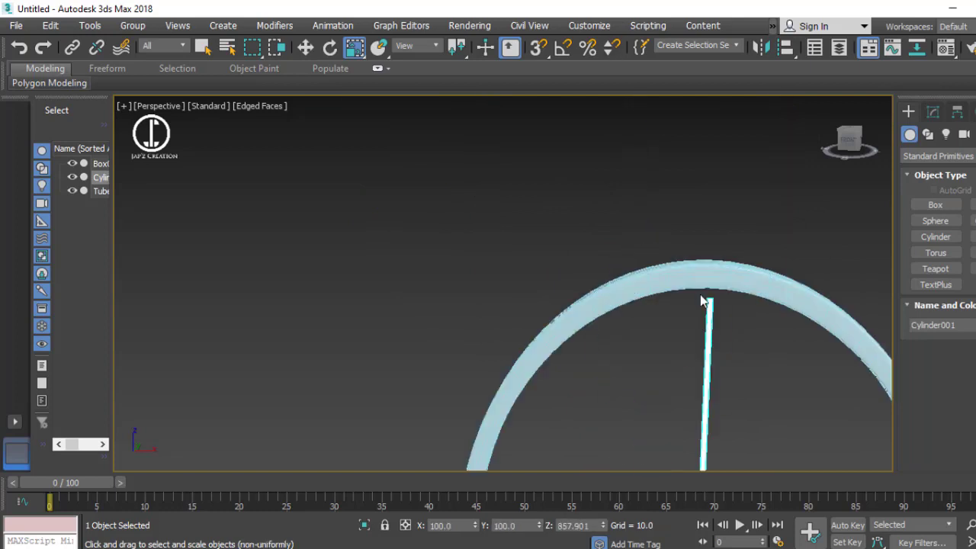
scroll(699, 294, down, 3)
scroll(663, 343, down, 3)
scroll(617, 299, up, 5)
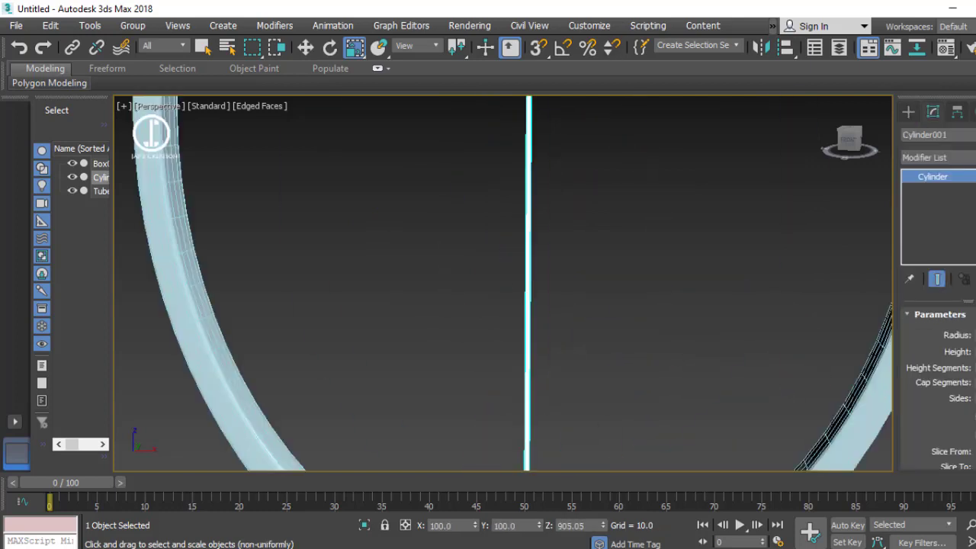
scroll(504, 324, up, 3)
scroll(625, 343, down, 1)
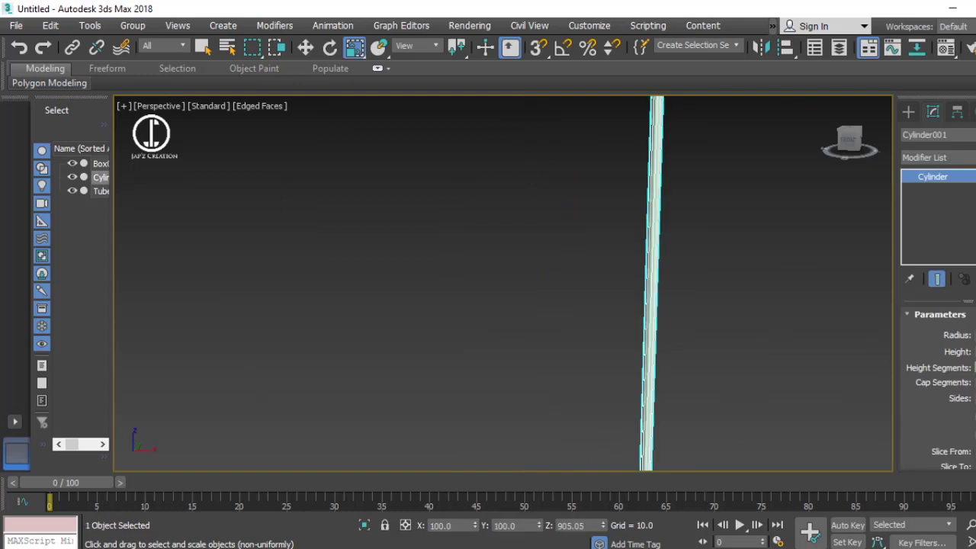
scroll(649, 303, down, 2)
scroll(654, 298, up, 1)
middle_drag(654, 298, 704, 369)
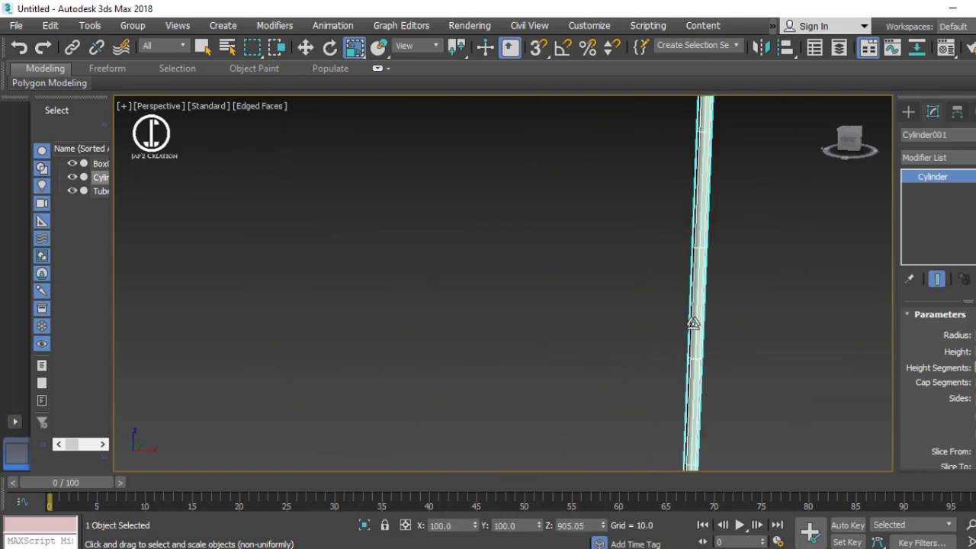
Step: Convert the string cylinder to an Editable Poly
scroll(704, 346, up, 1)
scroll(705, 342, down, 4)
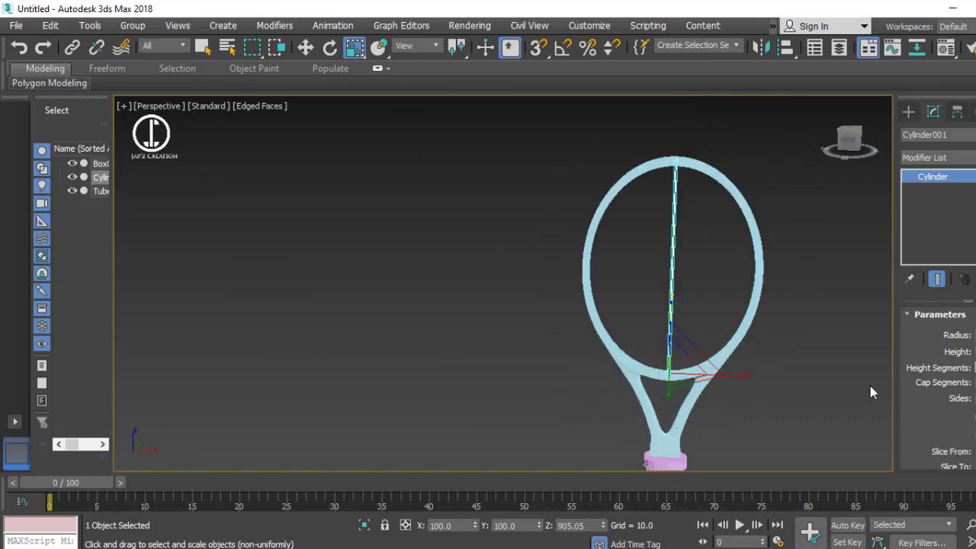
scroll(781, 412, up, 2)
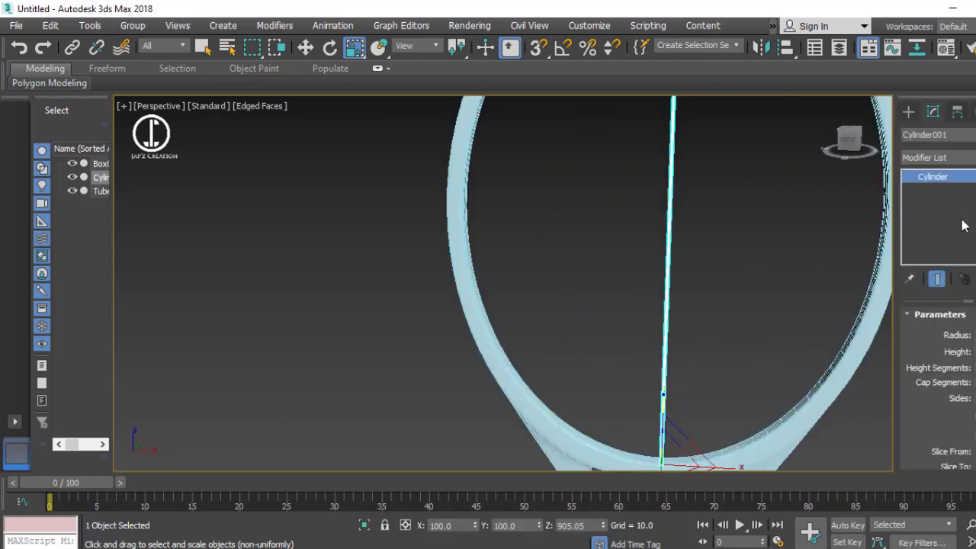
right_click(932, 176)
click(922, 328)
scroll(691, 366, down, 3)
key(f)
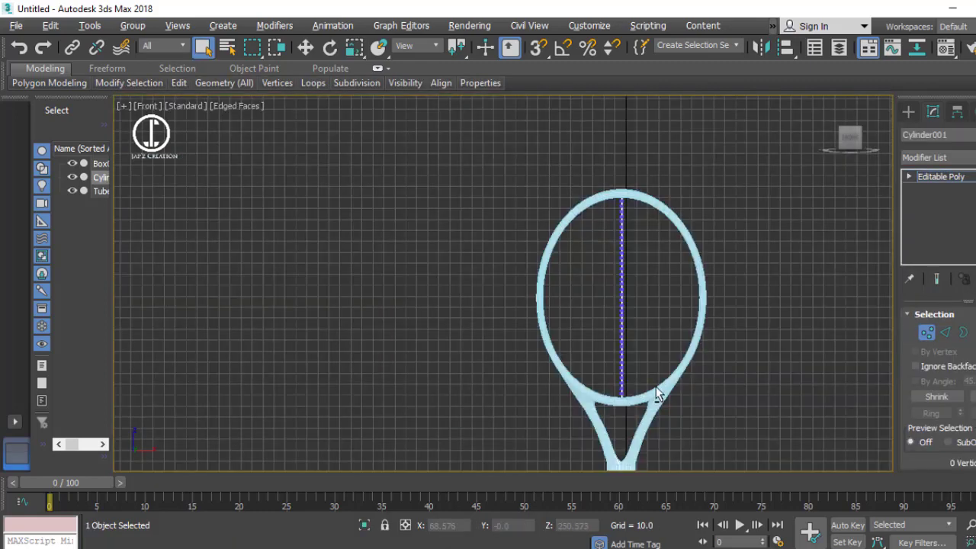
scroll(653, 390, up, 4)
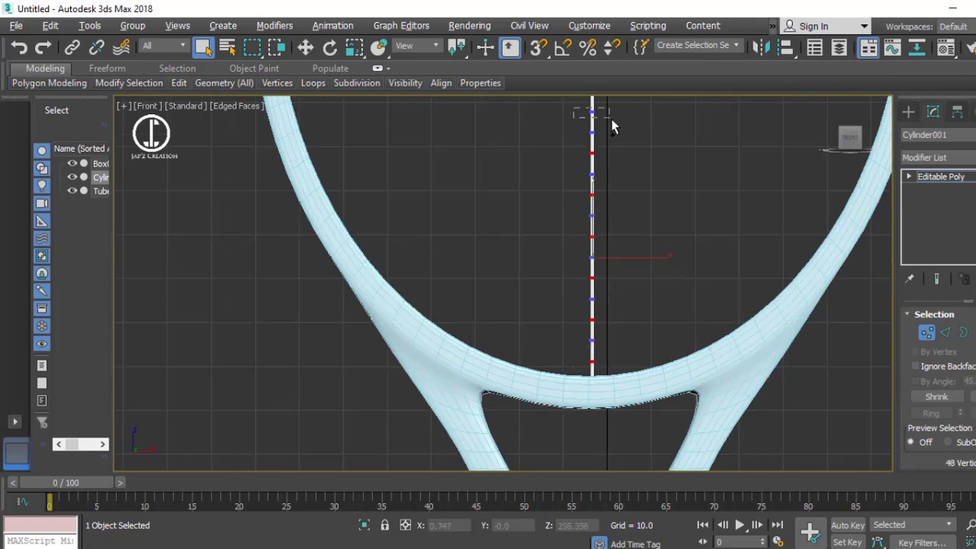
middle_drag(613, 127, 661, 440)
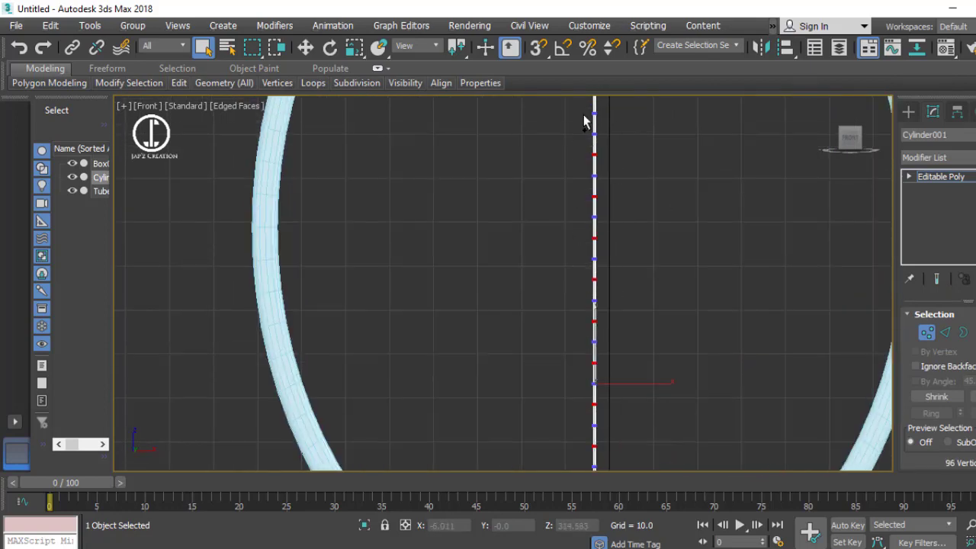
middle_drag(607, 130, 654, 440)
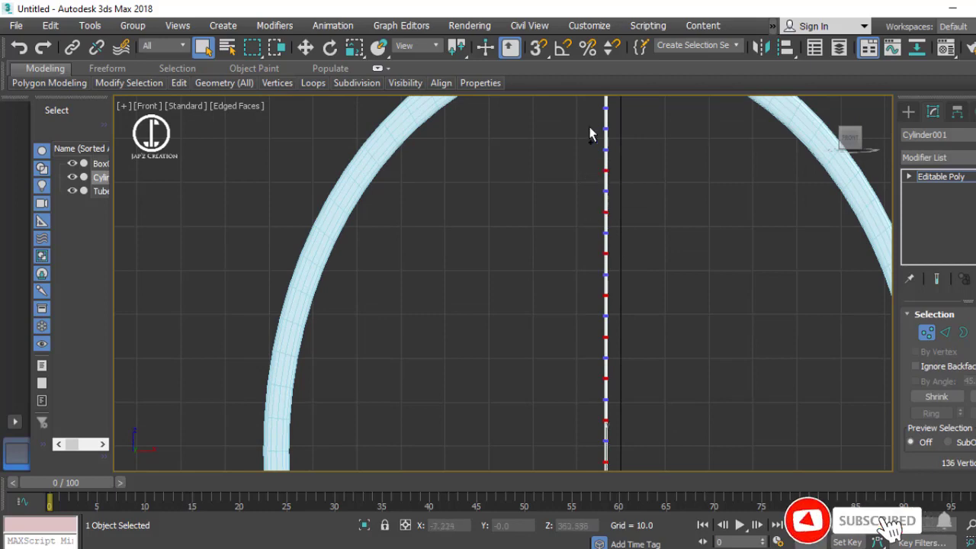
middle_drag(590, 134, 599, 242)
scroll(669, 335, down, 3)
scroll(648, 282, up, 3)
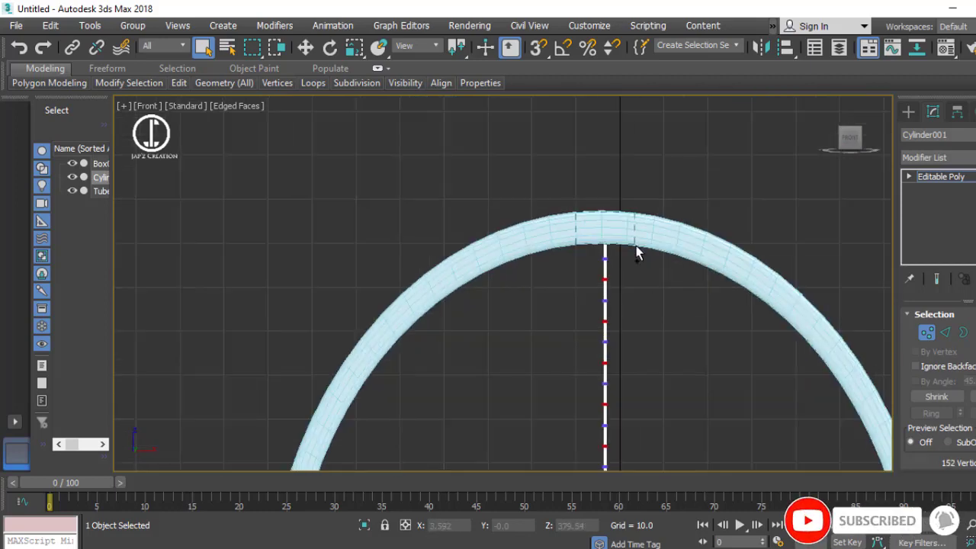
scroll(671, 389, down, 3)
key(p)
scroll(592, 337, up, 4)
key(w)
mouse_move(593, 338)
alt+middle_down()
mouse_move(636, 260)
mouse_move(545, 414)
mouse_move(533, 289)
mouse_move(584, 300)
mouse_move(671, 381)
alt+middle_up()
click(680, 404)
key(ctrl+z)
key(alt+w)
key(f)
key(alt+w)
scroll(516, 444, up, 2)
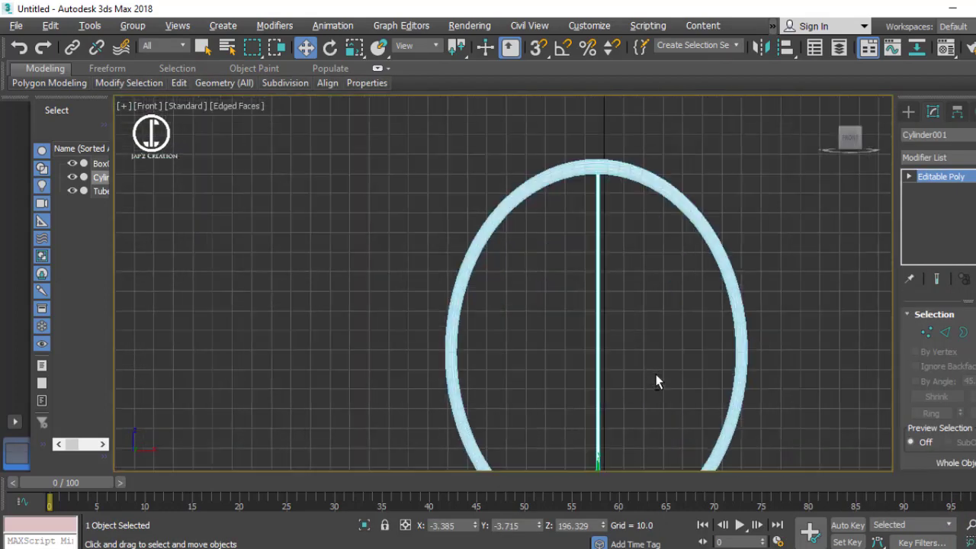
scroll(517, 445, up, 2)
Step: Make 17 copies of the string rod spaced sideways across the racket head
shift+drag(516, 444, 526, 444)
text(17)
key(Return)
click(663, 401)
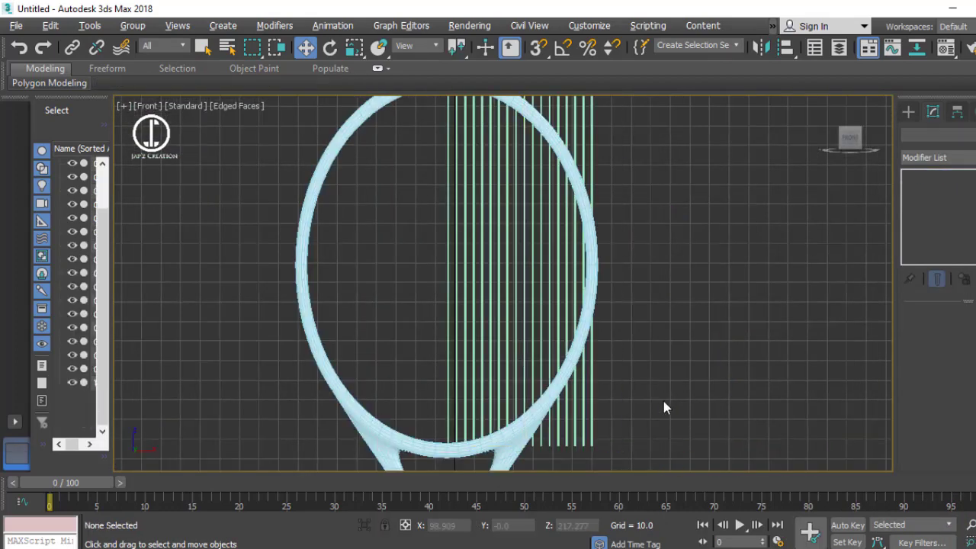
Step: Attach the copied string rods into the original Cylinder001
scroll(542, 387, up, 2)
click(501, 327)
scroll(502, 326, down, 3)
click(930, 422)
scroll(489, 322, up, 4)
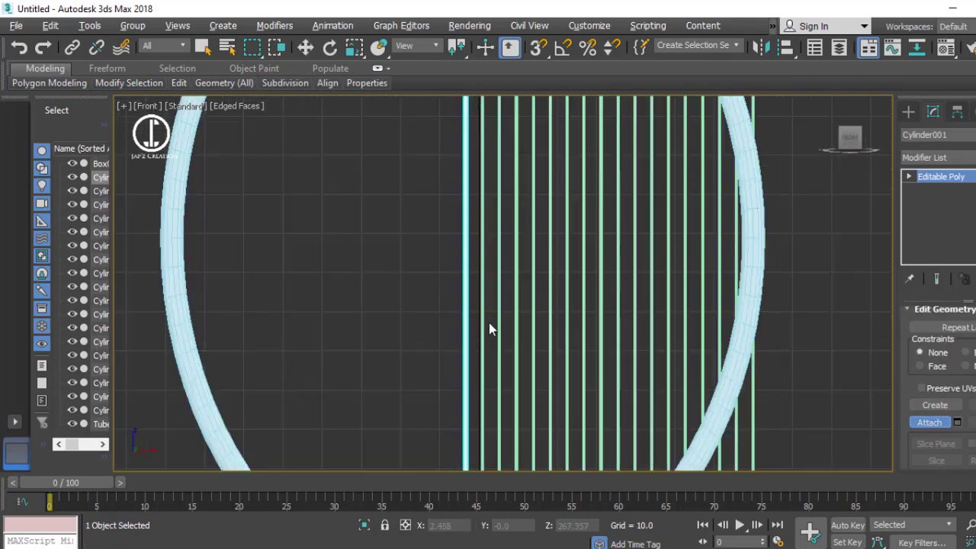
click(601, 338)
click(617, 337)
click(635, 335)
click(651, 334)
click(668, 332)
click(685, 331)
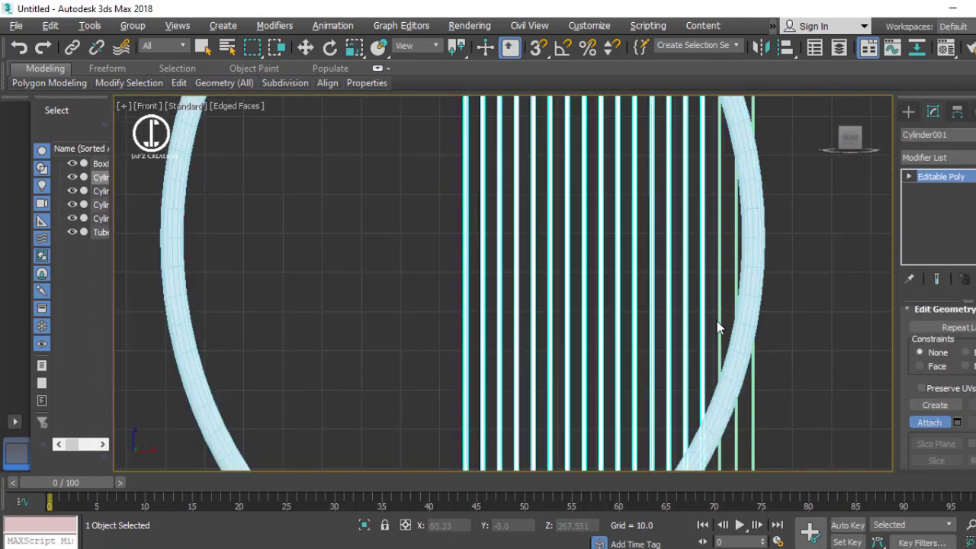
click(753, 406)
scroll(607, 250, down, 4)
Step: Trim the string-end vertices sticking out past the oval frame
click(621, 250)
key(1)
scroll(514, 190, up, 4)
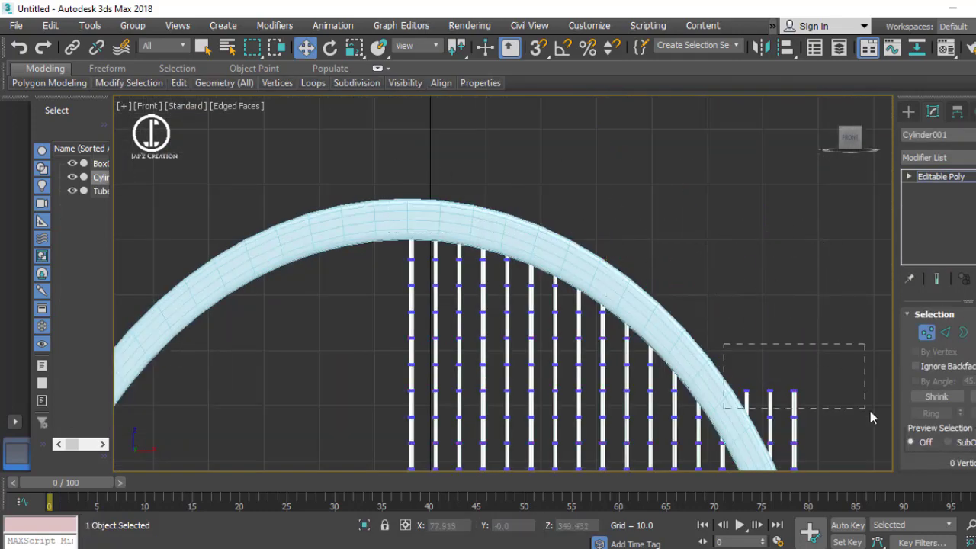
scroll(871, 417, down, 3)
drag(758, 348, 508, 403)
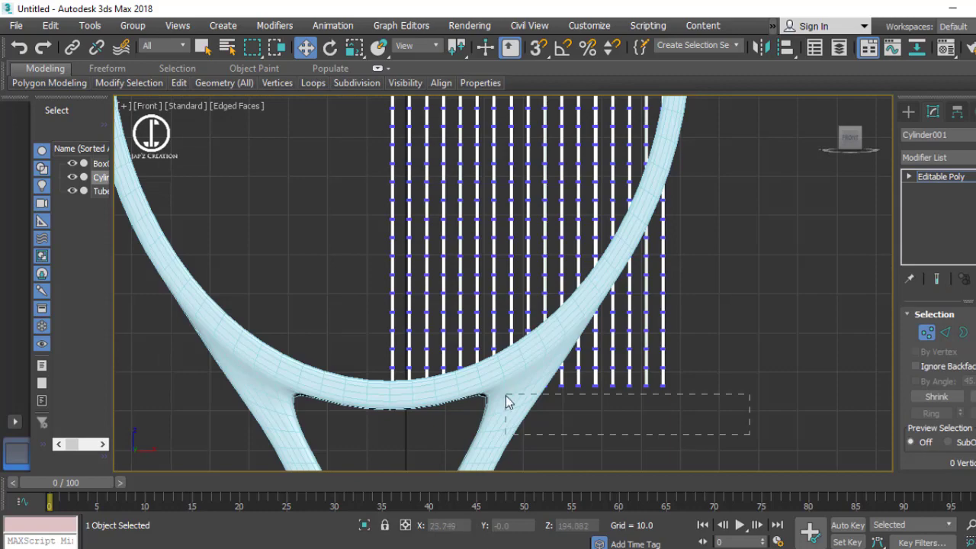
click(620, 240)
scroll(739, 206, down, 2)
scroll(709, 194, down, 2)
scroll(684, 171, down, 2)
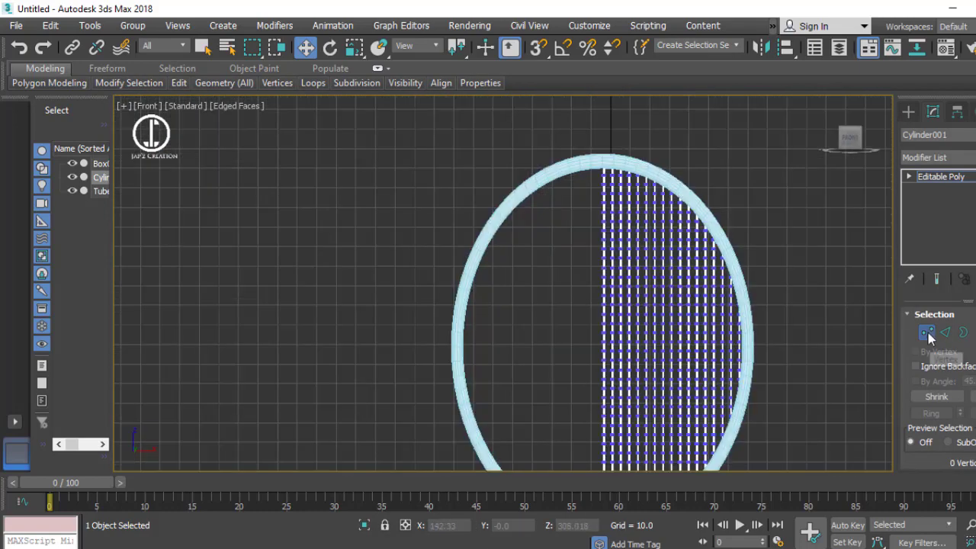
click(928, 333)
scroll(633, 305, down, 3)
Step: Attach the left-hand strings to the joined strings and copy the string set
click(514, 409)
scroll(514, 328, up, 3)
click(514, 250)
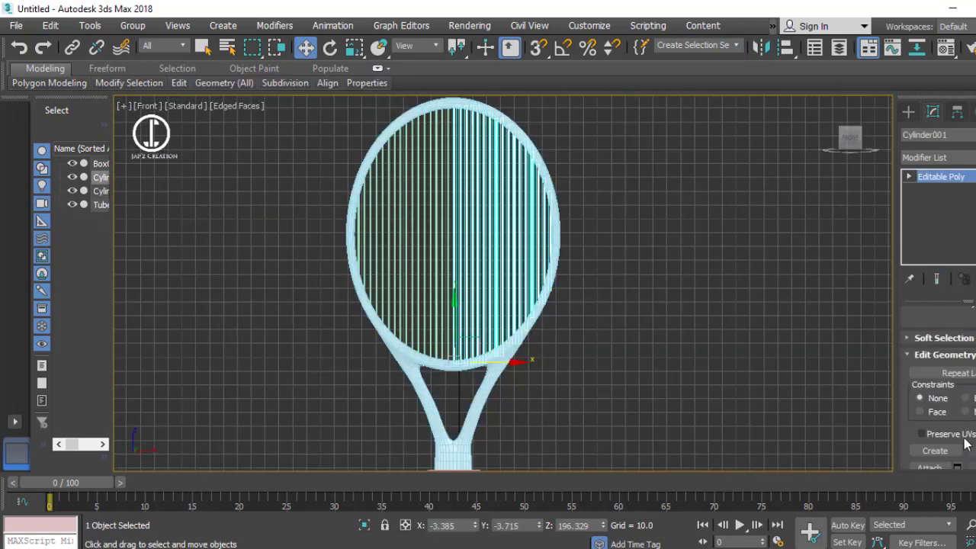
click(438, 244)
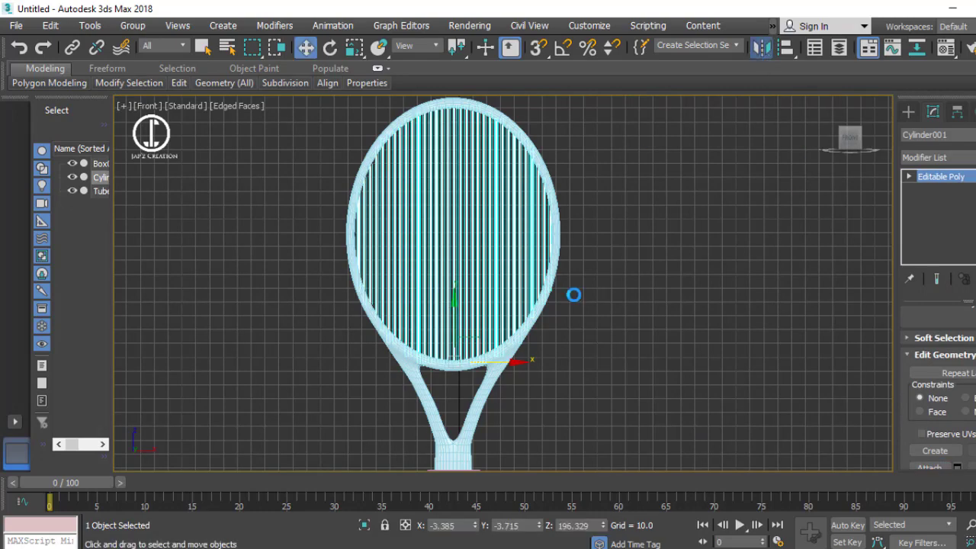
click(478, 404)
Step: Rotate the copied strings 90° to horizontal and move them to the head's centre
key(e)
mouse_move(506, 371)
mouse_down()
mouse_move(505, 401)
mouse_move(419, 495)
mouse_up()
key(w)
drag(642, 450, 507, 325)
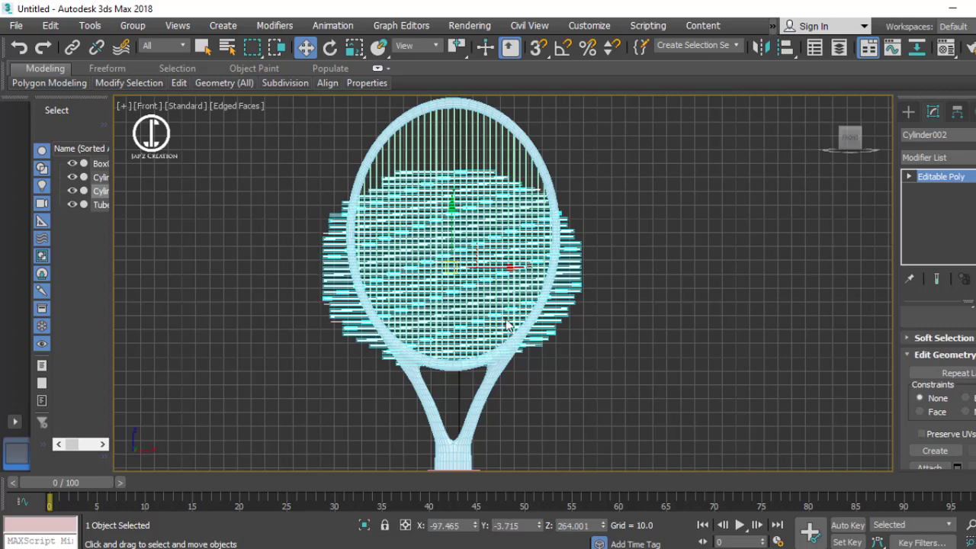
Step: Delete the top rows of cross-string vertices so they cover the lower head
key(1)
scroll(353, 216, up, 4)
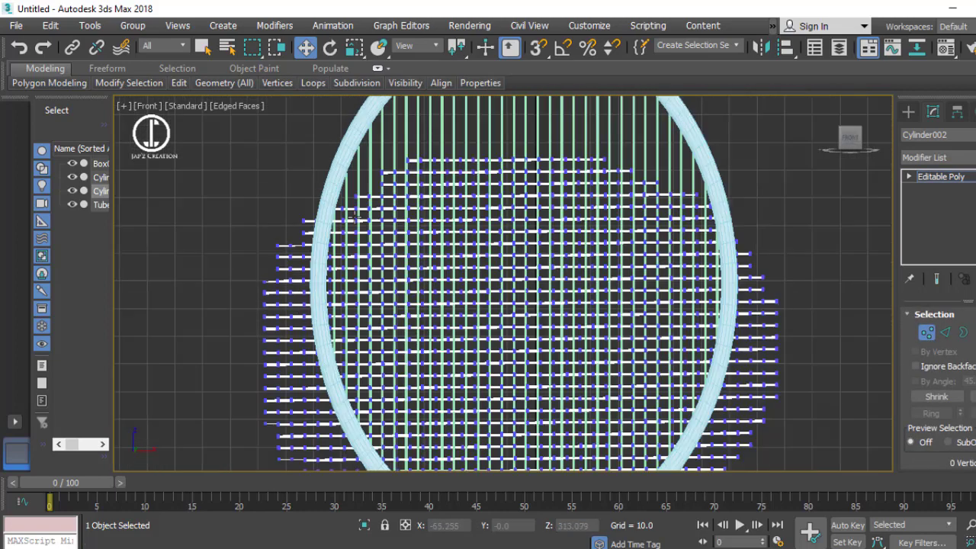
drag(197, 117, 759, 212)
key(Delete)
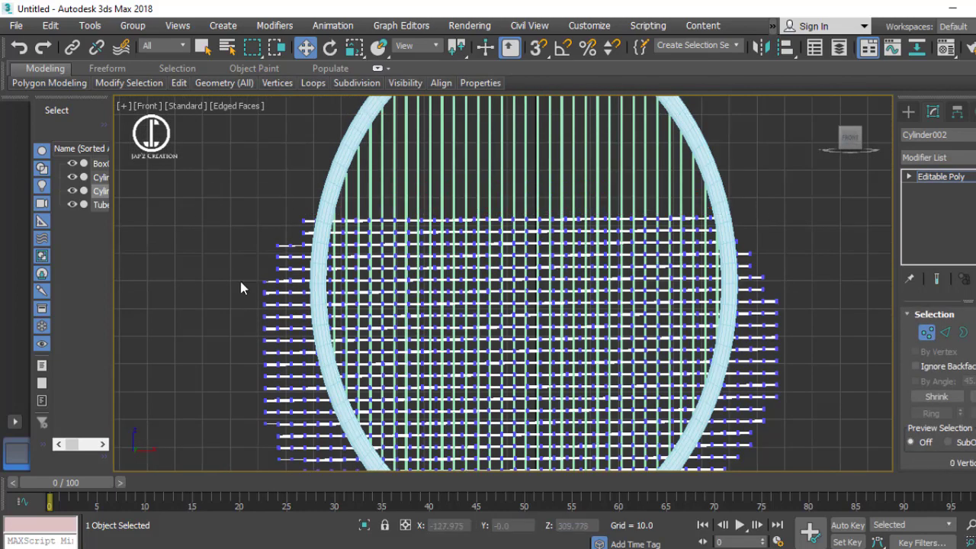
scroll(315, 457, up, 3)
scroll(180, 225, down, 3)
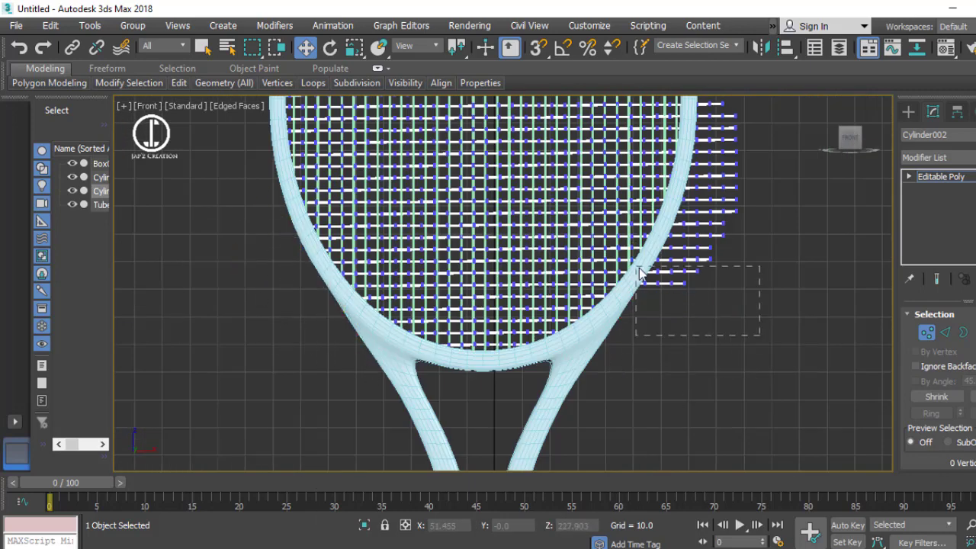
scroll(731, 242, up, 2)
scroll(642, 292, down, 5)
Step: Mirror-copy the cross strings along Y and move the copy up over the head
key(1)
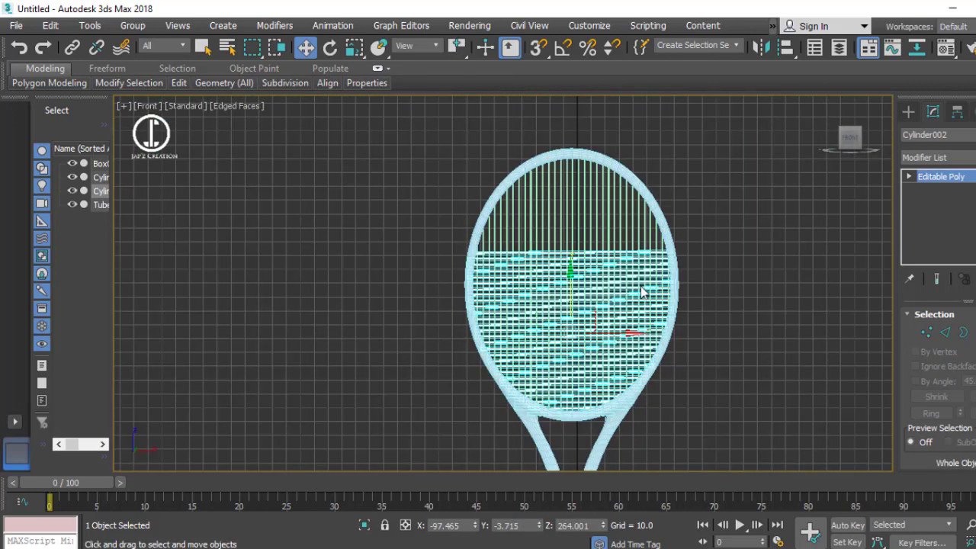
click(768, 50)
drag(523, 145, 830, 198)
click(797, 271)
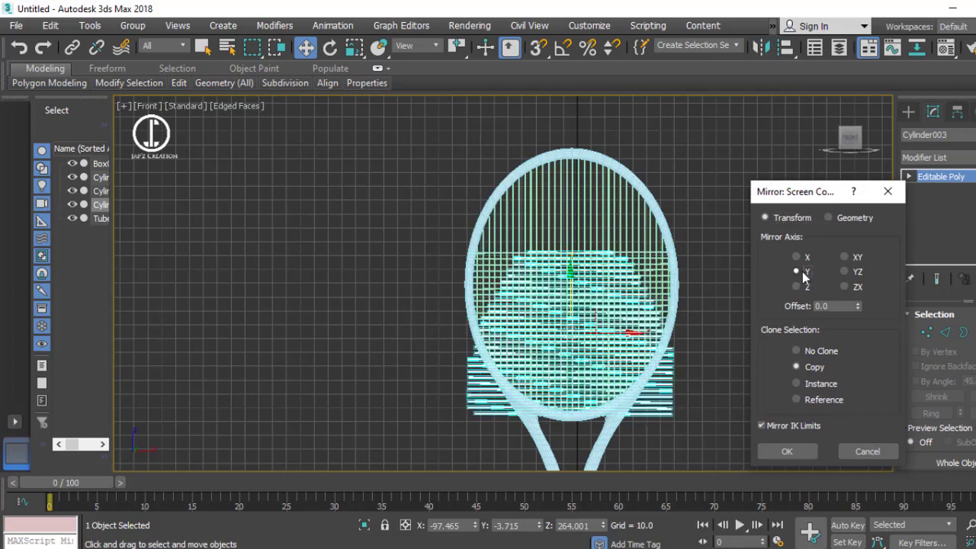
click(788, 446)
drag(570, 282, 570, 137)
Step: Select the overhanging string ends and inspect the string grid in Perspective
click(925, 333)
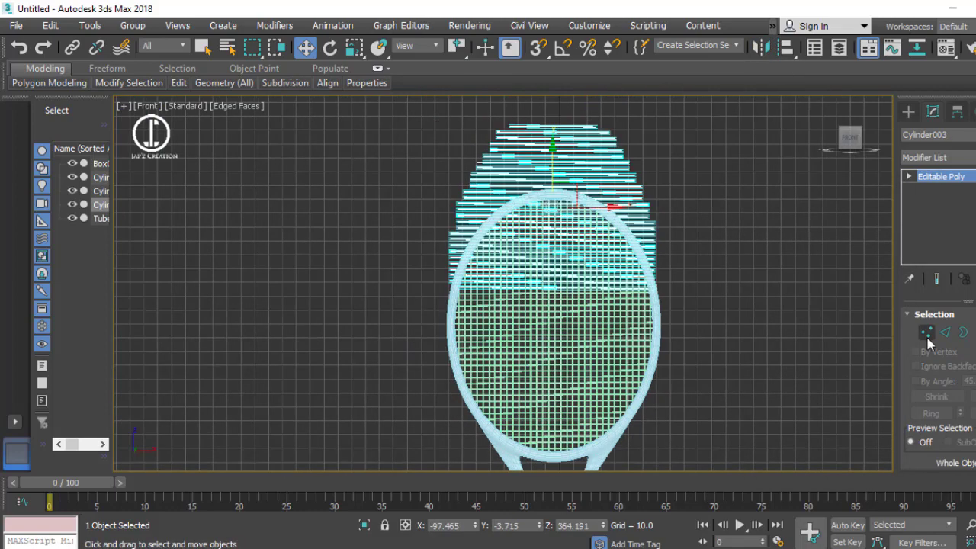
scroll(544, 160, up, 3)
drag(287, 201, 366, 424)
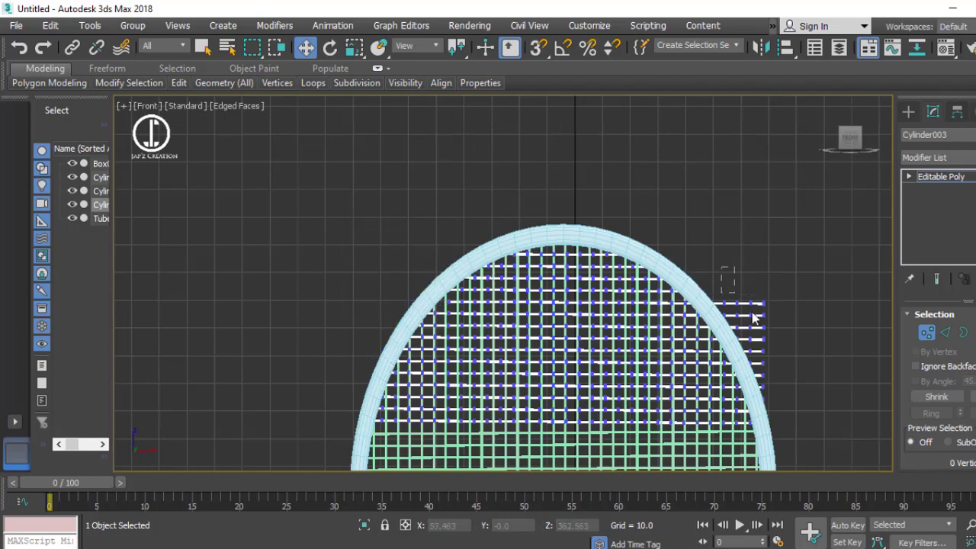
key(alt+w)
click(799, 383)
key(alt+w)
alt+middle_drag(800, 383, 431, 368)
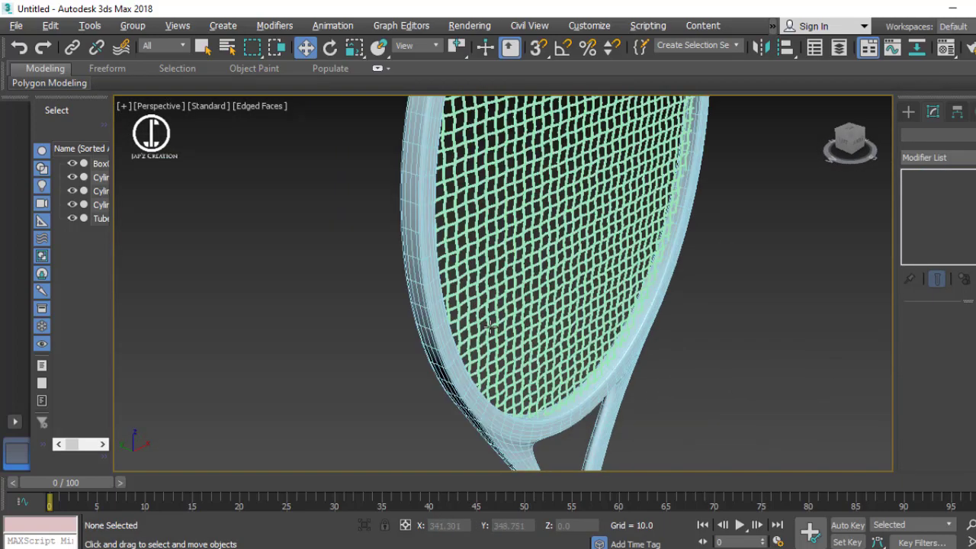
scroll(431, 368, down, 5)
scroll(447, 333, down, 5)
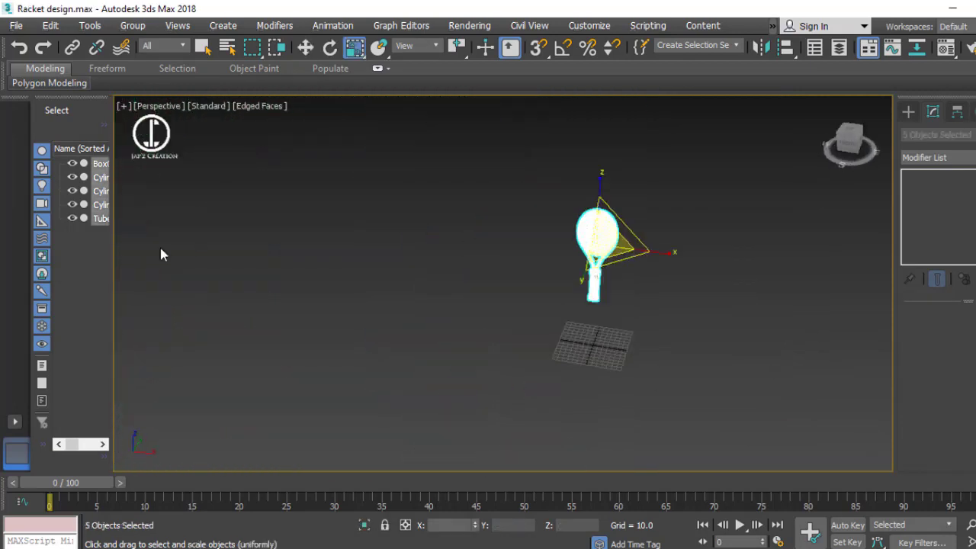
Step: Group the five racket parts as 'Racket' and hide the group
click(133, 25)
click(152, 40)
text(Racket)
key(Return)
click(446, 286)
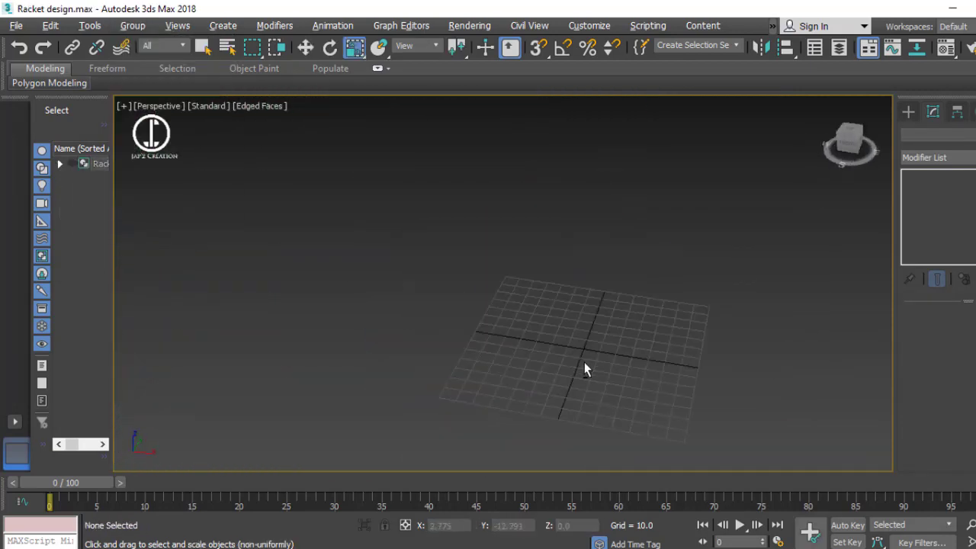
Step: Draw a new box and apply a TurboSmooth modifier to it
scroll(584, 362, up, 3)
click(935, 204)
drag(450, 282, 504, 259)
scroll(480, 274, up, 3)
click(932, 111)
click(937, 157)
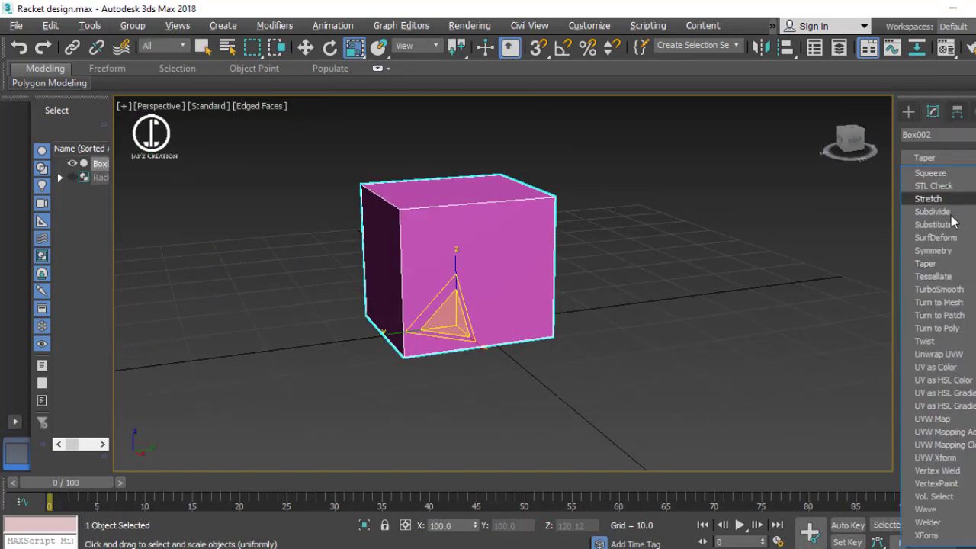
click(937, 288)
Step: Add Edit Poly and reshape the box by moving vertices in Front view
alt+middle_drag(686, 343, 598, 368)
key(alt+w)
key(f)
key(alt+w)
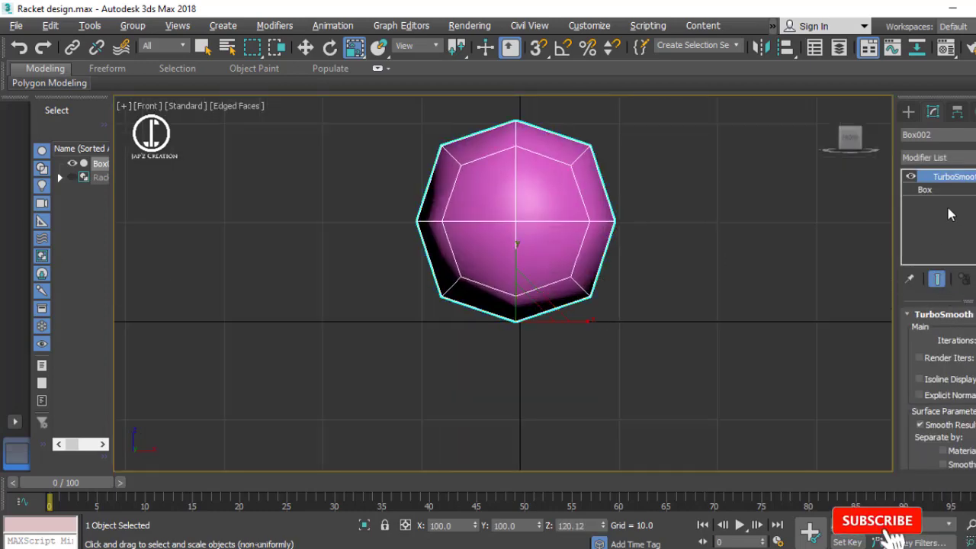
click(959, 157)
click(930, 211)
key(1)
key(w)
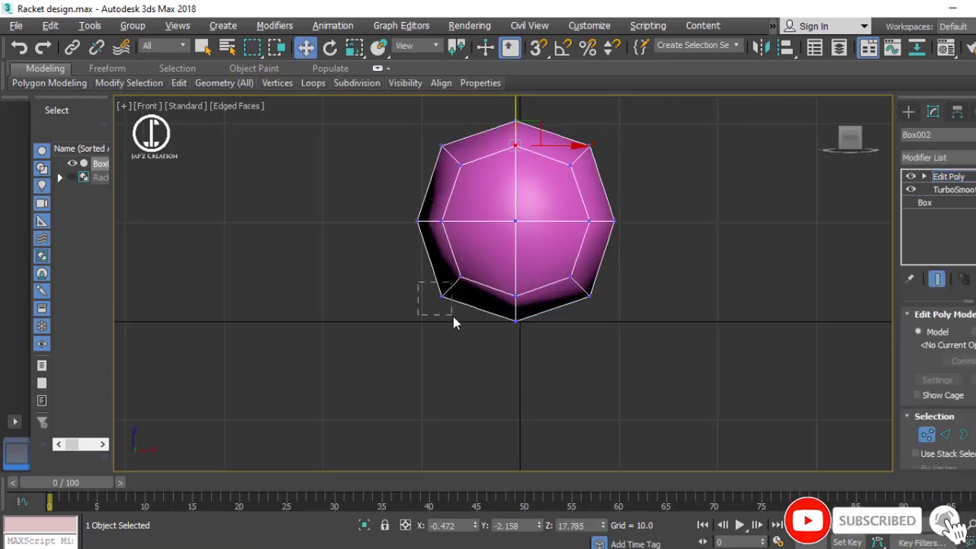
drag(520, 144, 515, 143)
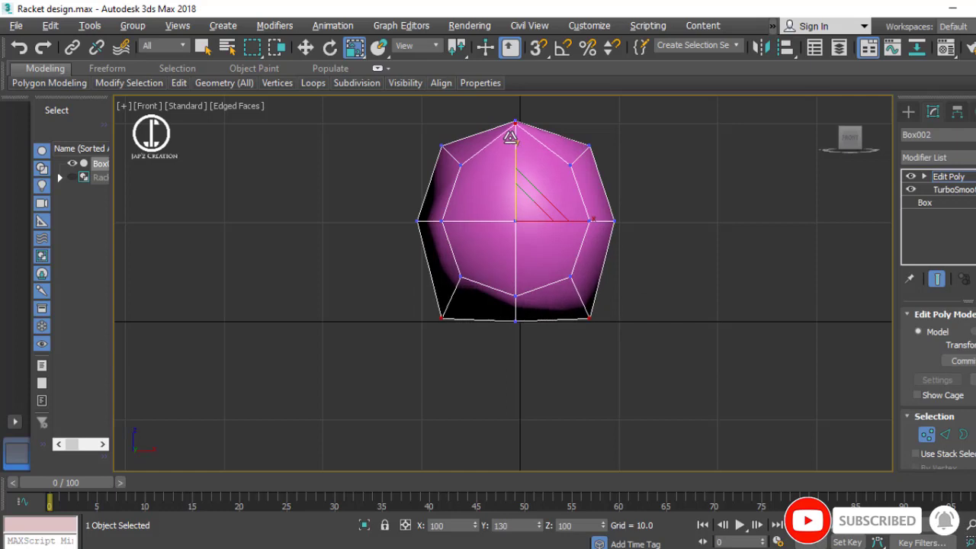
Step: Chamfer the selected edges by 0.838 and stack another TurboSmooth on top
key(2)
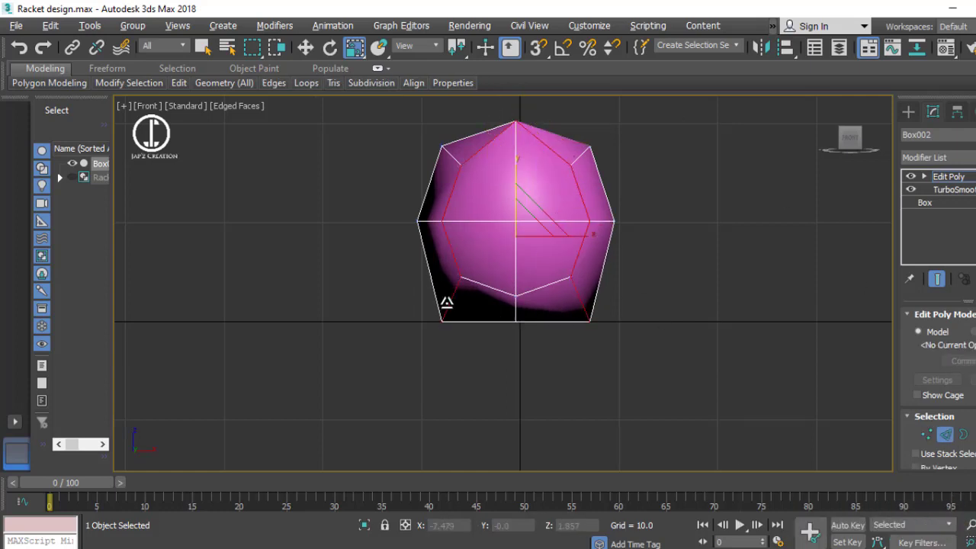
key(alt+w)
key(alt+w)
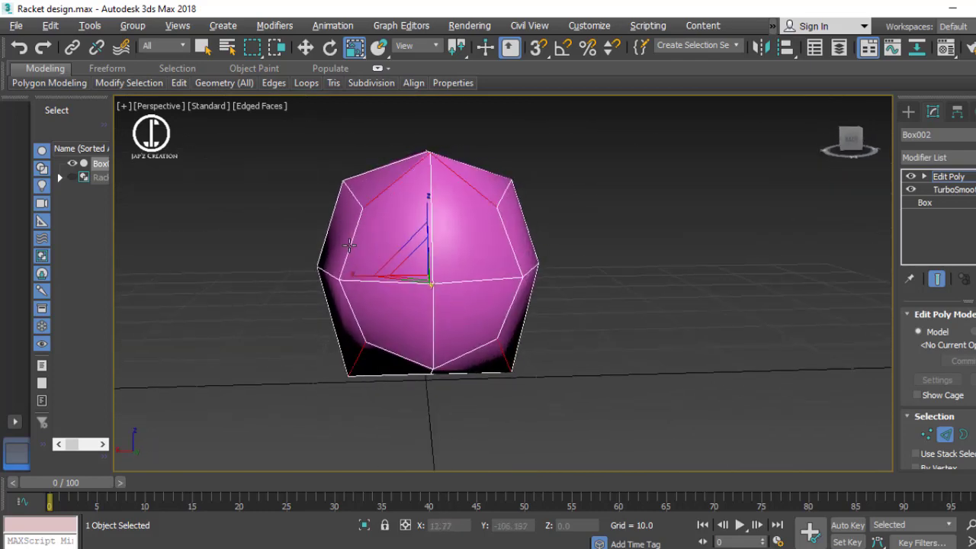
right_click(465, 228)
click(403, 305)
alt+middle_drag(402, 305, 333, 321)
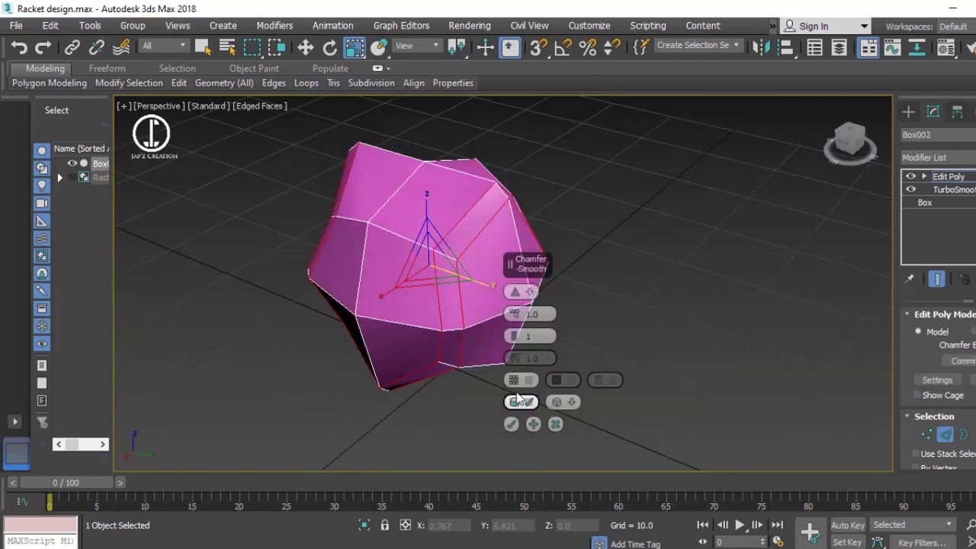
drag(514, 336, 531, 345)
alt+middle_drag(531, 345, 657, 298)
drag(513, 313, 517, 311)
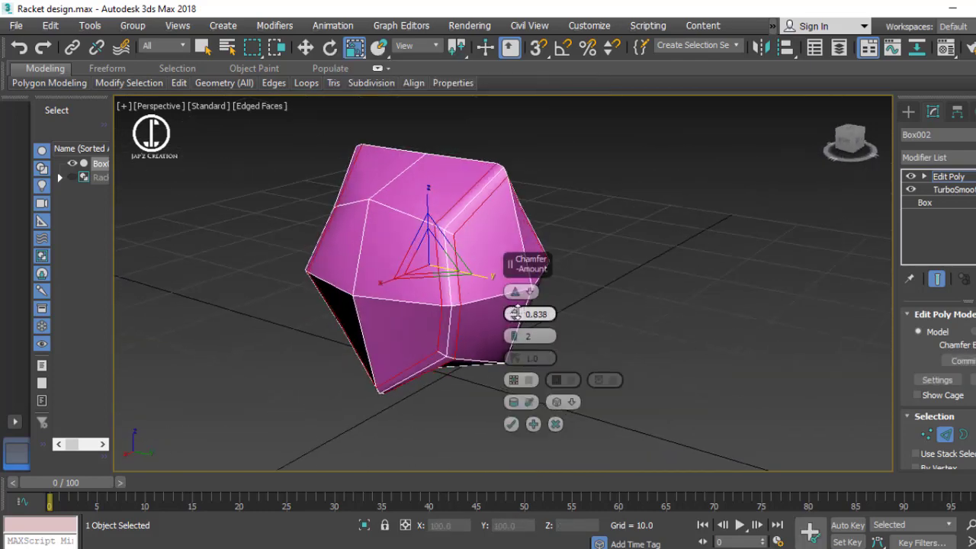
alt+middle_drag(383, 298, 515, 335)
click(512, 426)
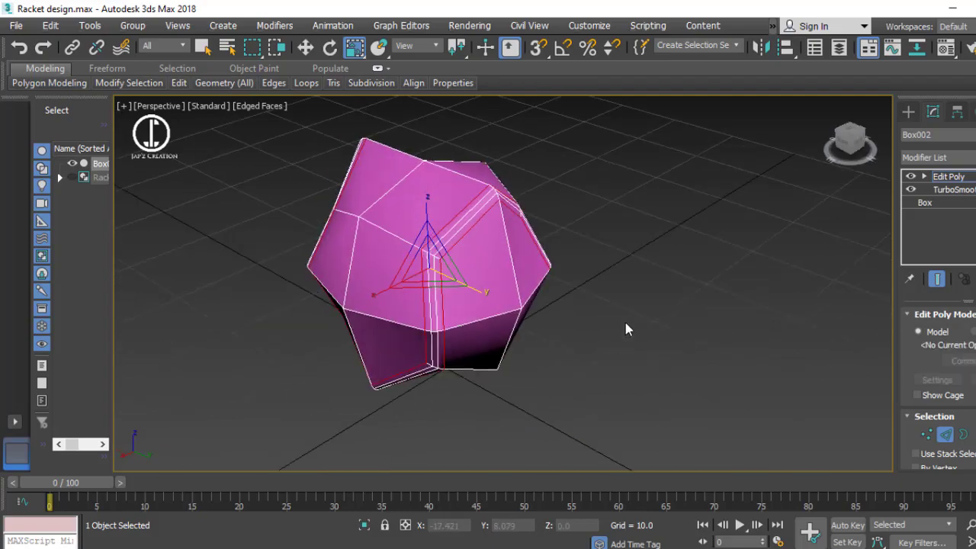
click(938, 157)
click(945, 268)
Step: Select the smoothed blob and add Spherify, then Edit Poly above it
scroll(554, 284, up, 3)
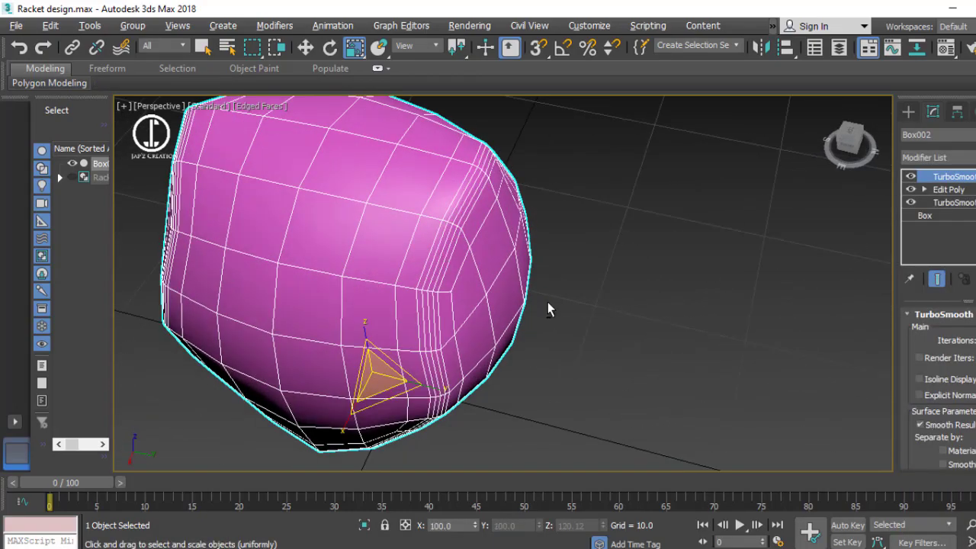
mouse_move(548, 307)
alt+middle_down()
mouse_move(739, 301)
mouse_move(714, 289)
mouse_move(596, 375)
alt+middle_up()
click(596, 376)
click(392, 270)
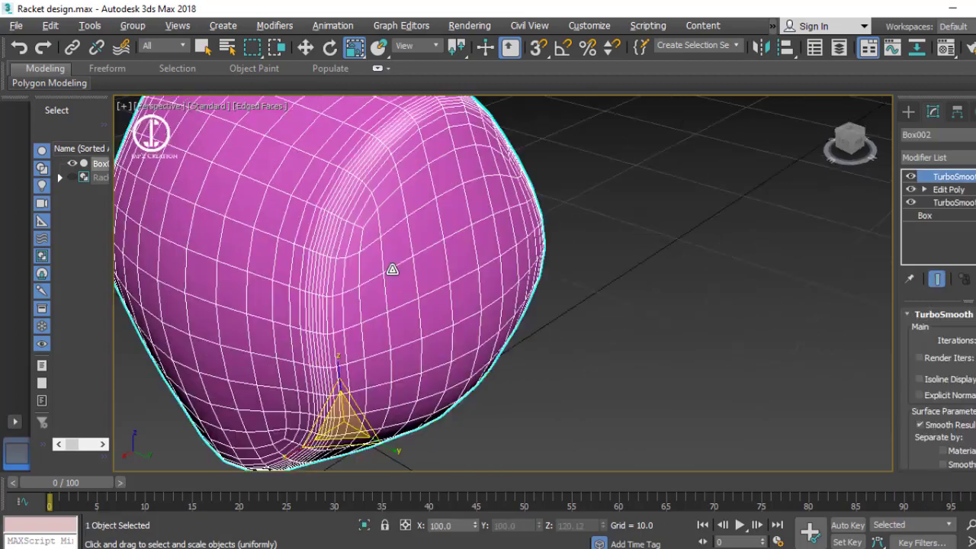
scroll(392, 278, down, 2)
scroll(391, 285, down, 3)
click(937, 157)
click(938, 181)
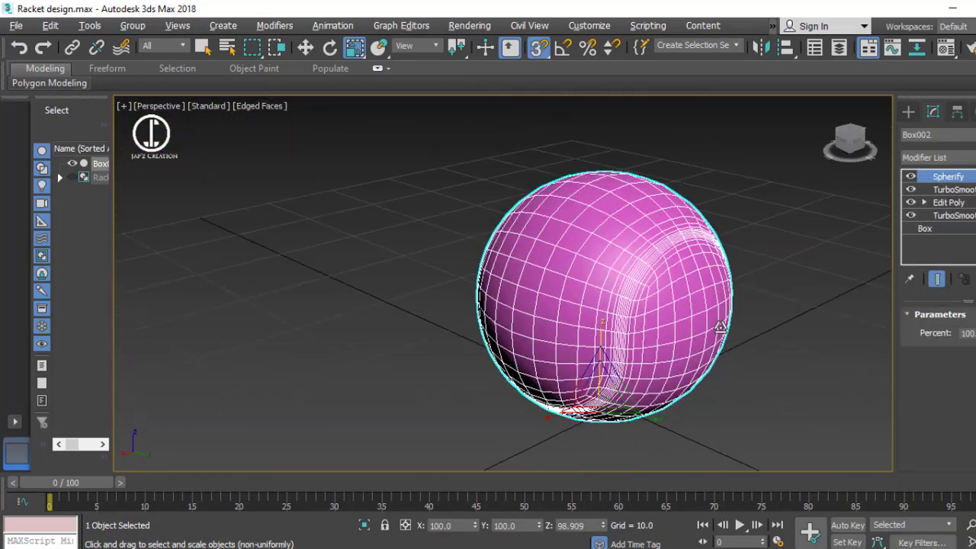
scroll(648, 308, up, 2)
click(938, 157)
click(940, 209)
Step: In polygon mode, select a ring of polygons around the ball for the seam
scroll(665, 284, up, 5)
key(4)
key(w)
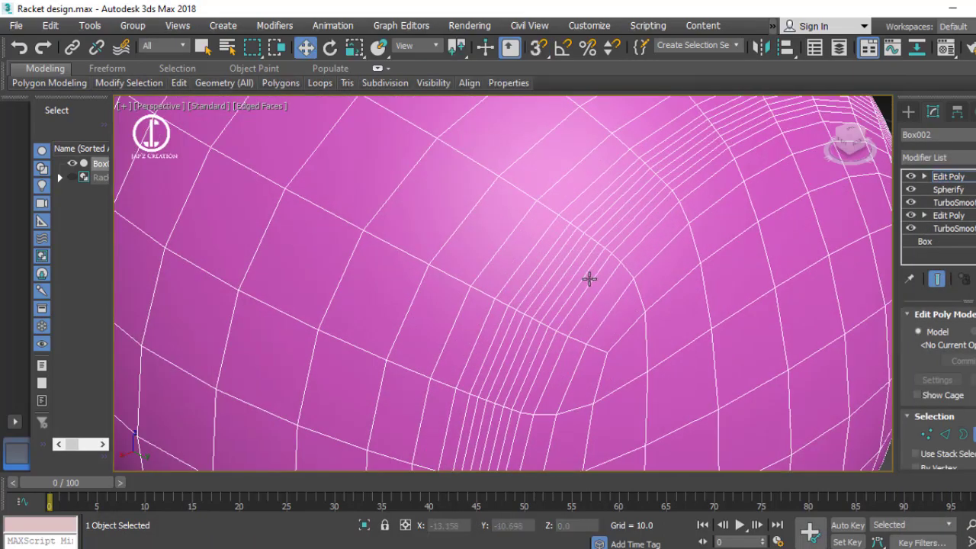
shift+click(561, 305)
scroll(525, 349, down, 1)
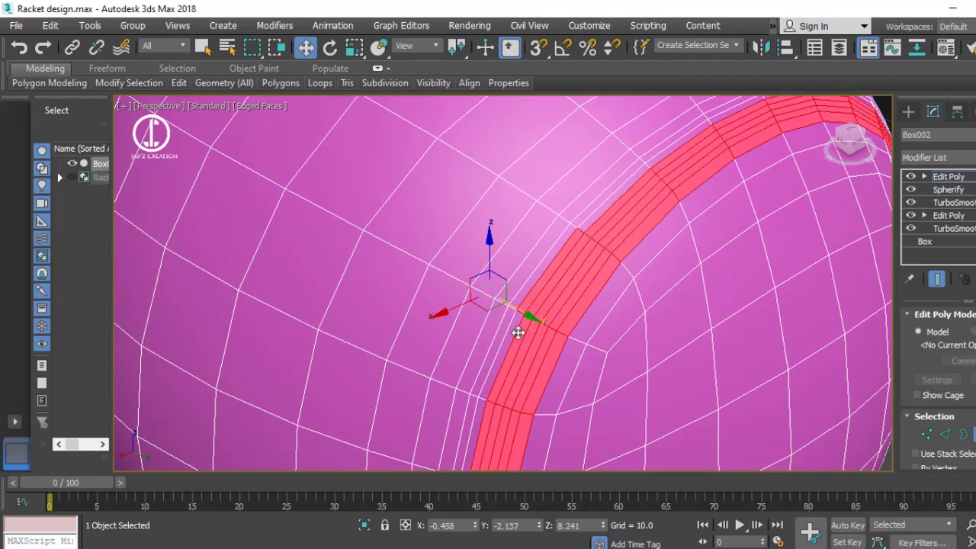
scroll(590, 285, down, 3)
scroll(701, 266, down, 2)
alt+middle_drag(701, 266, 543, 251)
Step: Extrude the seam polygons inward with height -0.163 to sink the groove
right_click(542, 252)
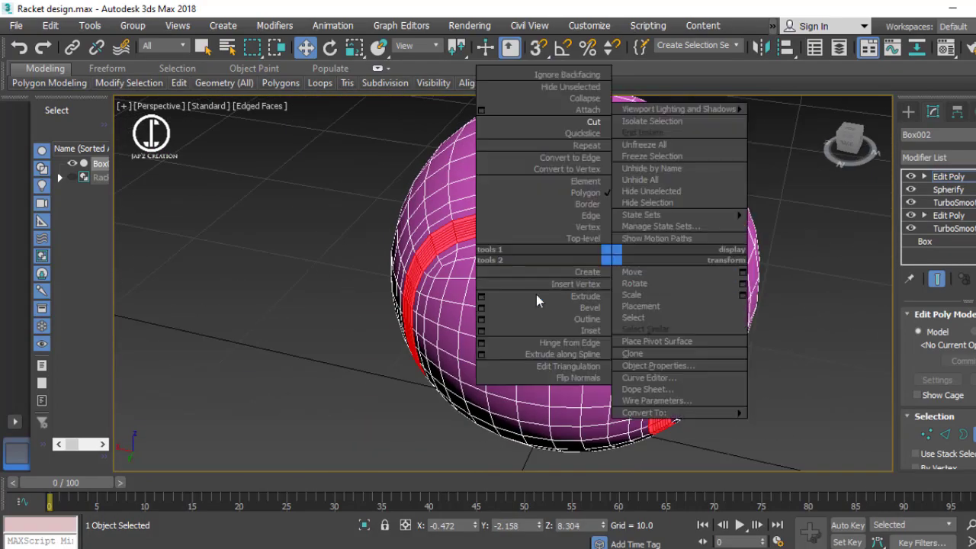
click(536, 295)
click(515, 291)
click(536, 366)
drag(537, 313, 563, 358)
alt+middle_drag(562, 358, 538, 351)
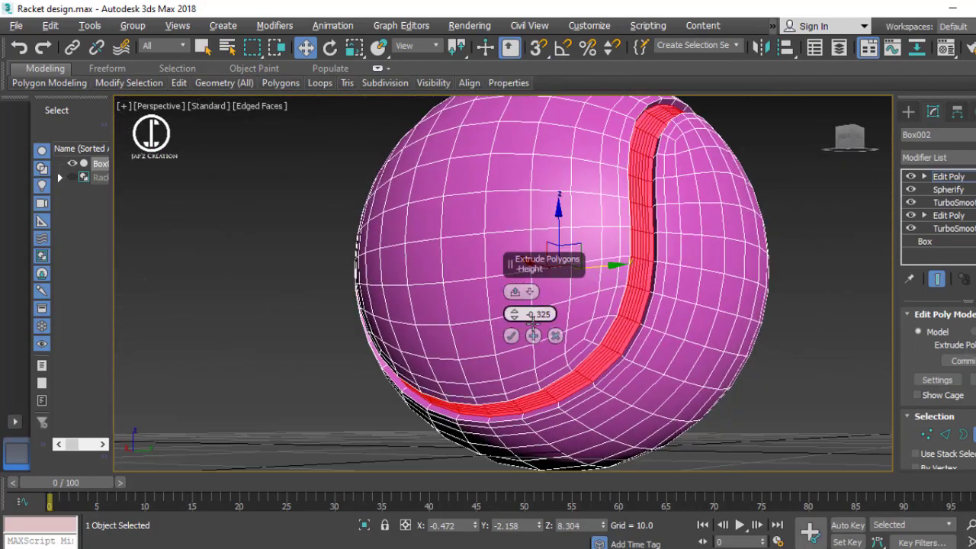
click(513, 336)
Step: Add TurboSmooth to the ball and turn off edged-faces display in the viewport
click(940, 155)
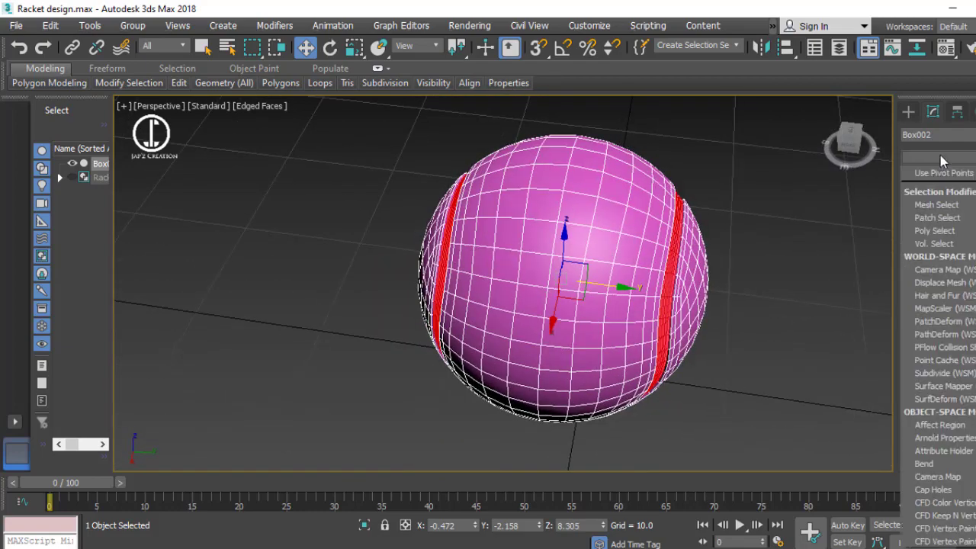
scroll(940, 305, down, 5)
click(786, 336)
click(261, 105)
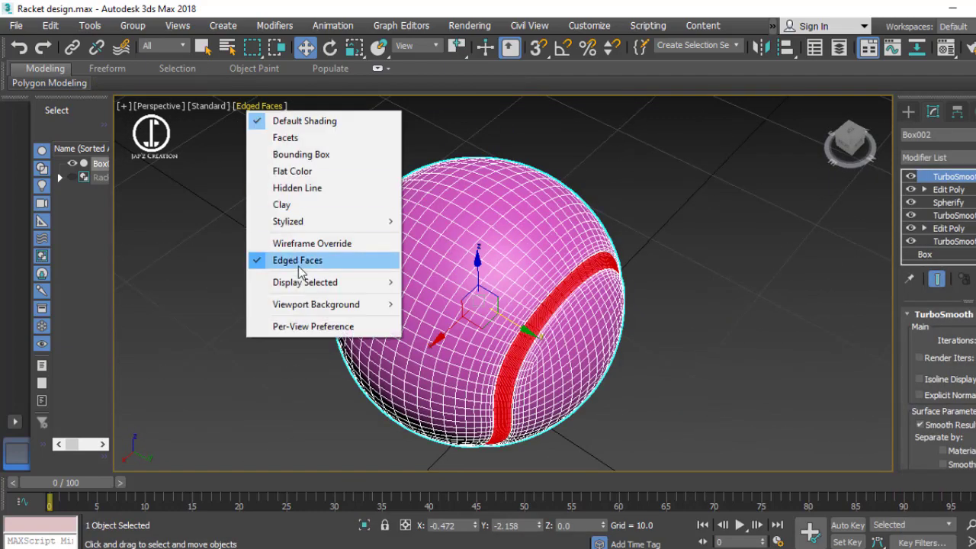
click(294, 257)
alt+middle_drag(617, 214, 641, 306)
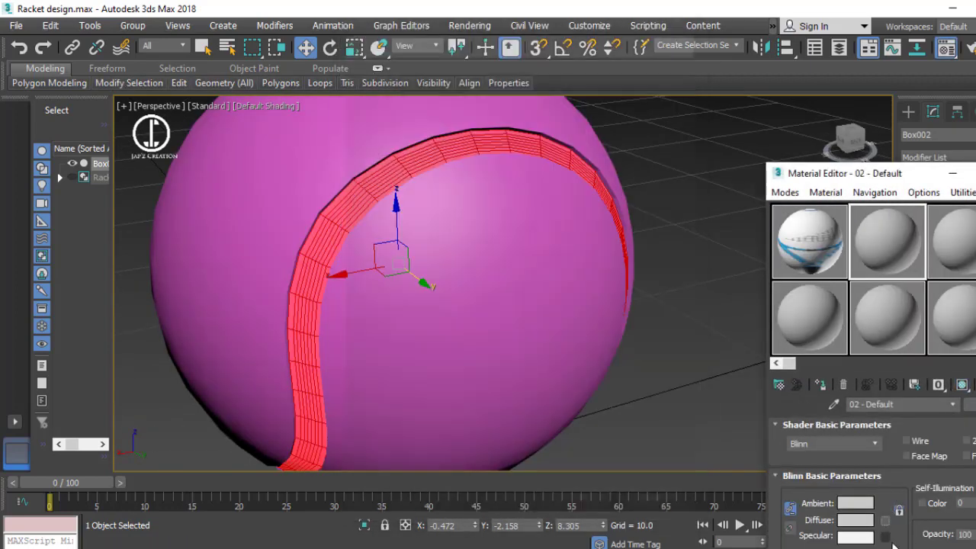
Step: Set the ball material's diffuse colour to white
click(854, 519)
click(304, 211)
click(561, 234)
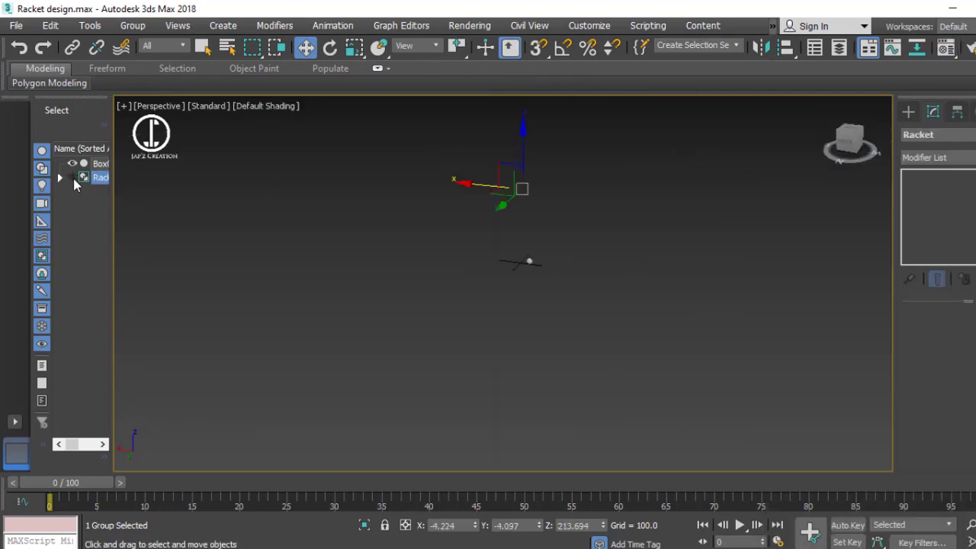
Step: Unhide the Racket group and ungroup it
double_click(84, 177)
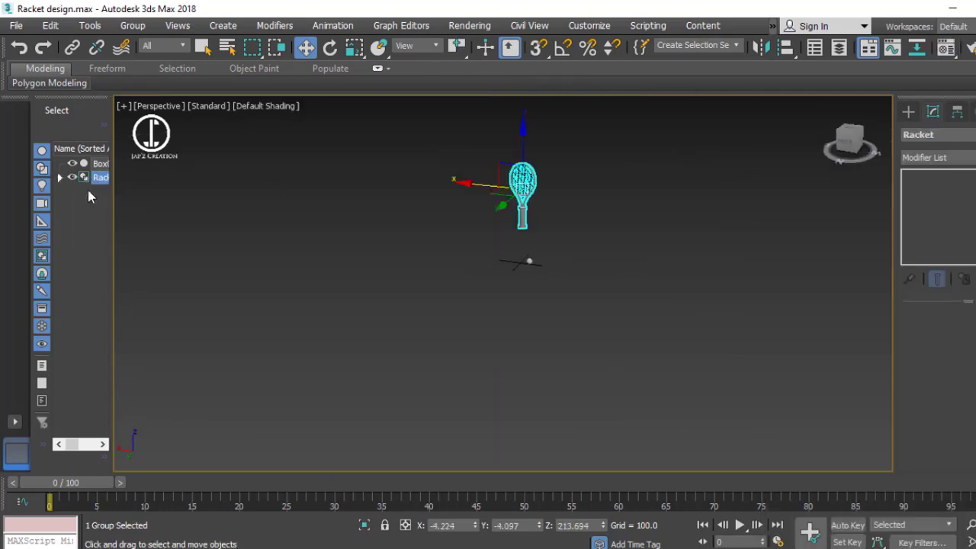
scroll(566, 216, up, 5)
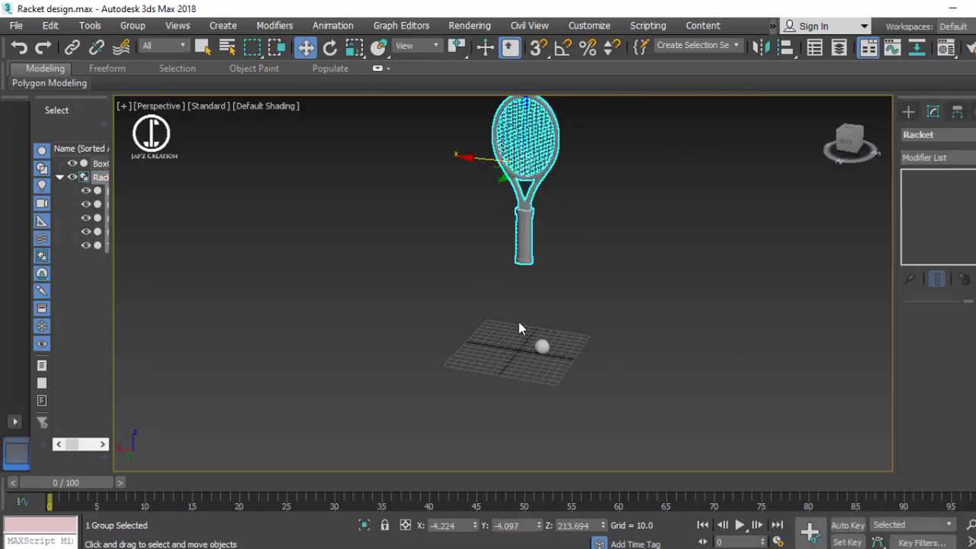
click(132, 25)
click(147, 70)
Step: Give the frame and grip a teal diffuse colour, then start setting the strings' diffuse to 150 grey
click(588, 267)
key(m)
scroll(536, 244, up, 4)
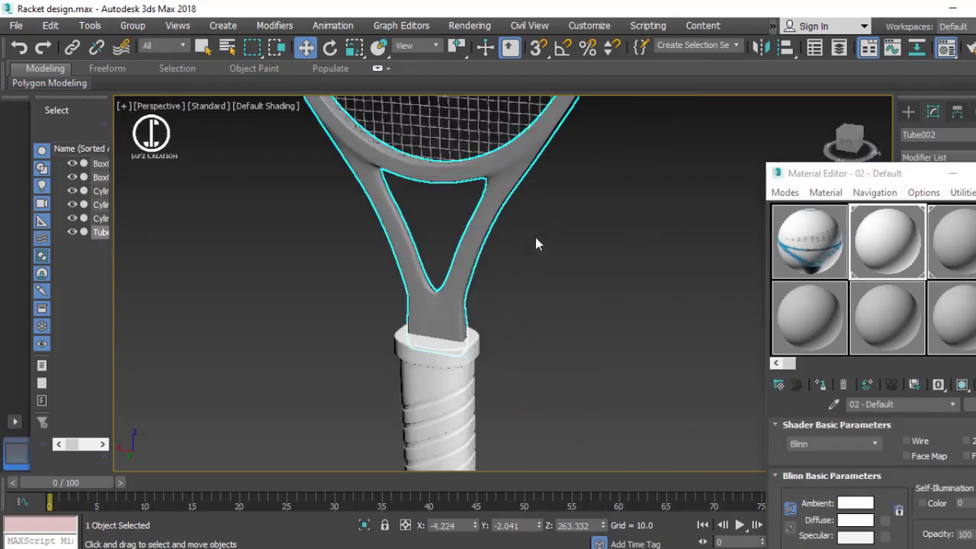
click(855, 520)
drag(390, 133, 365, 195)
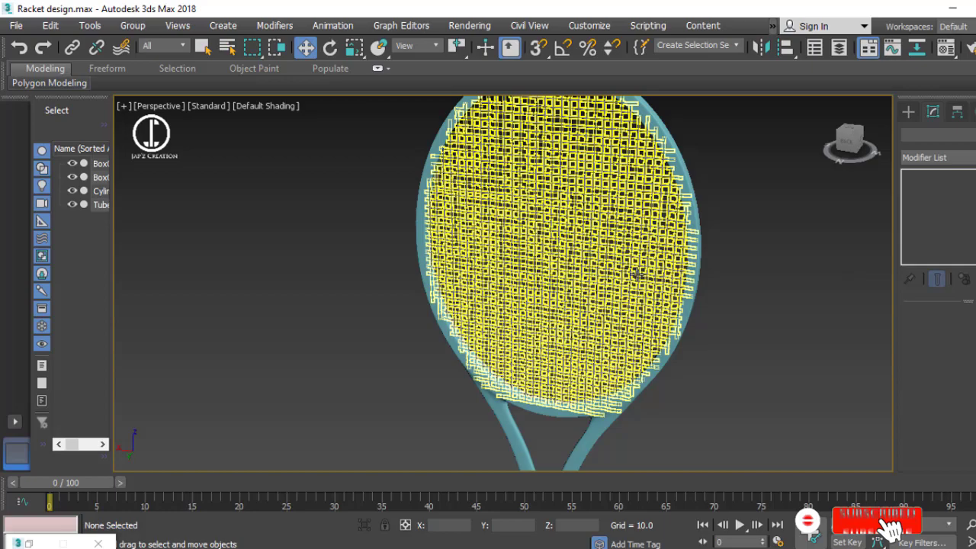
click(637, 274)
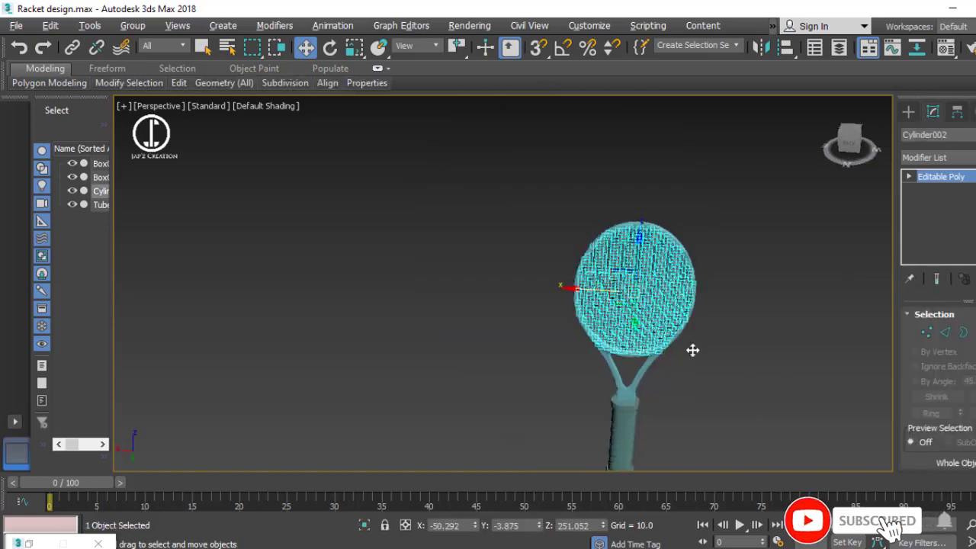
click(946, 47)
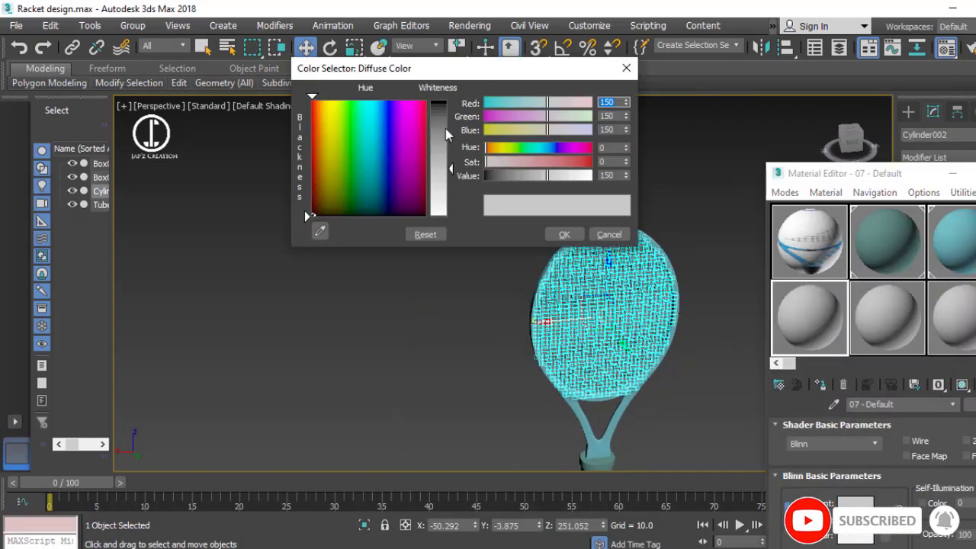